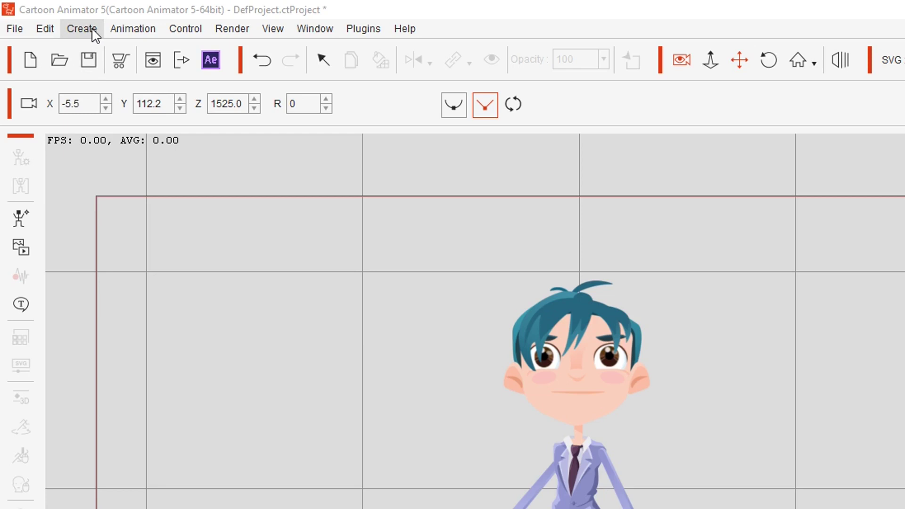
Launch a new blank Inkscape object from the Create menu, opening Default.svg
click(92, 29)
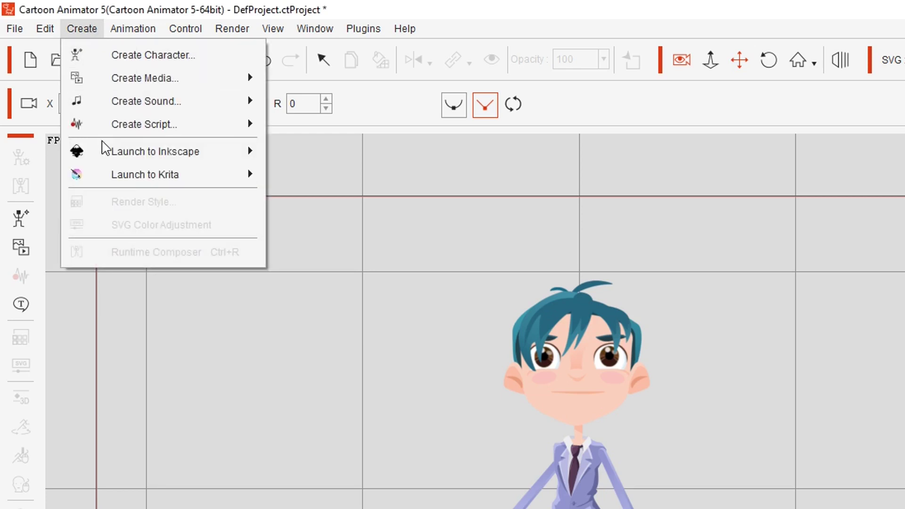
mouse_move(115, 154)
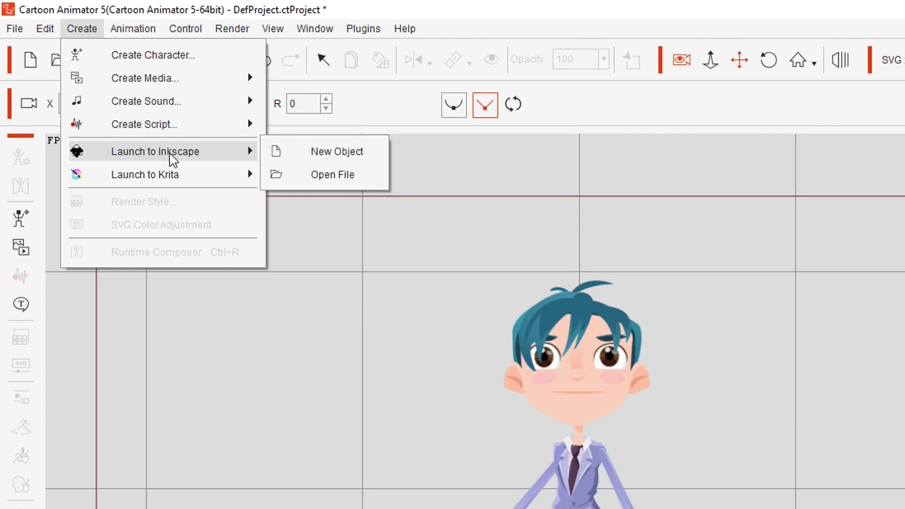
click(341, 153)
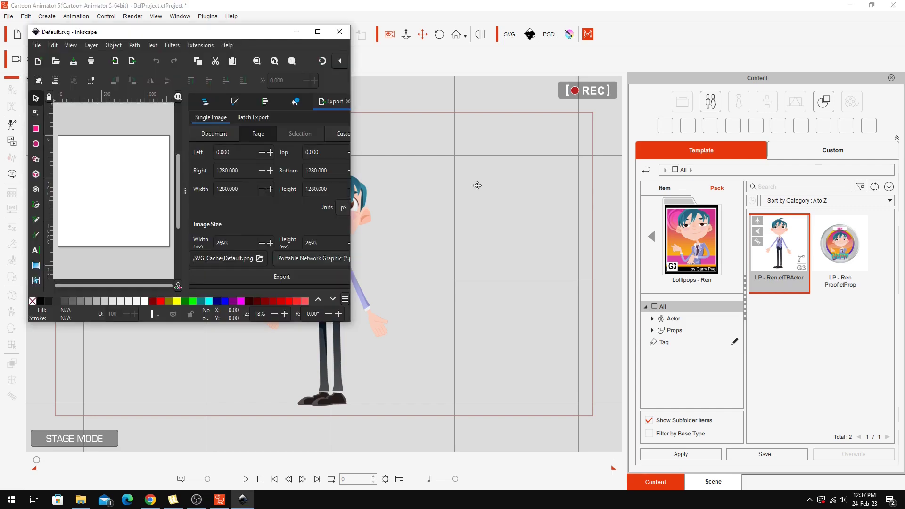
Move and enlarge the Inkscape window beside the stage, fit the page to view, and pick the Pen tool
drag(174, 31, 562, 16)
drag(737, 304, 894, 466)
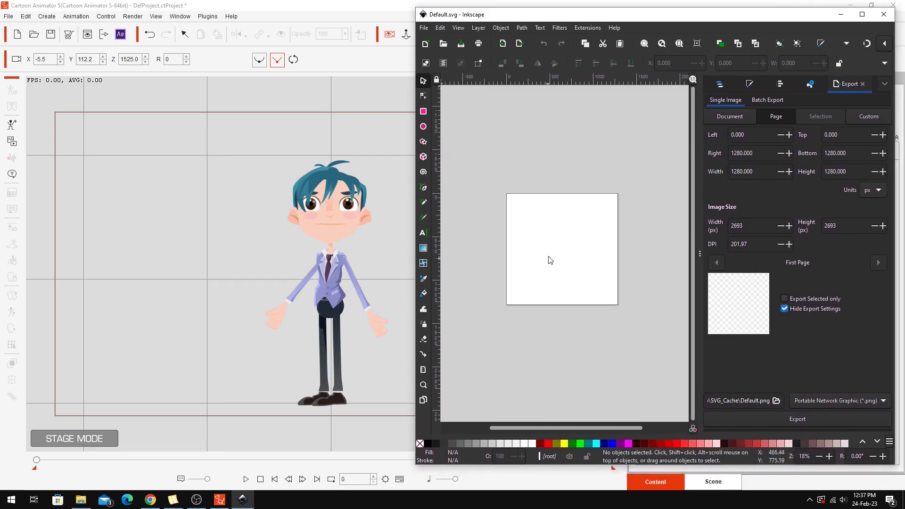
key(5)
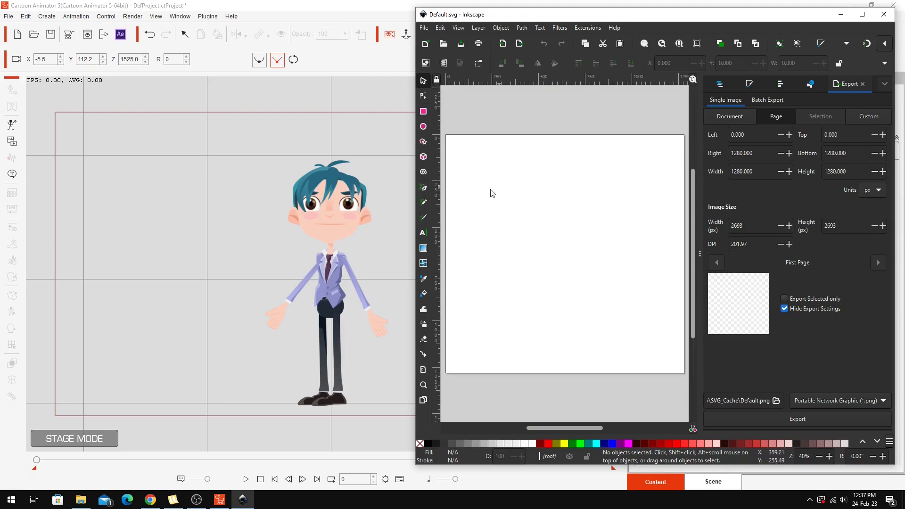
click(63, 139)
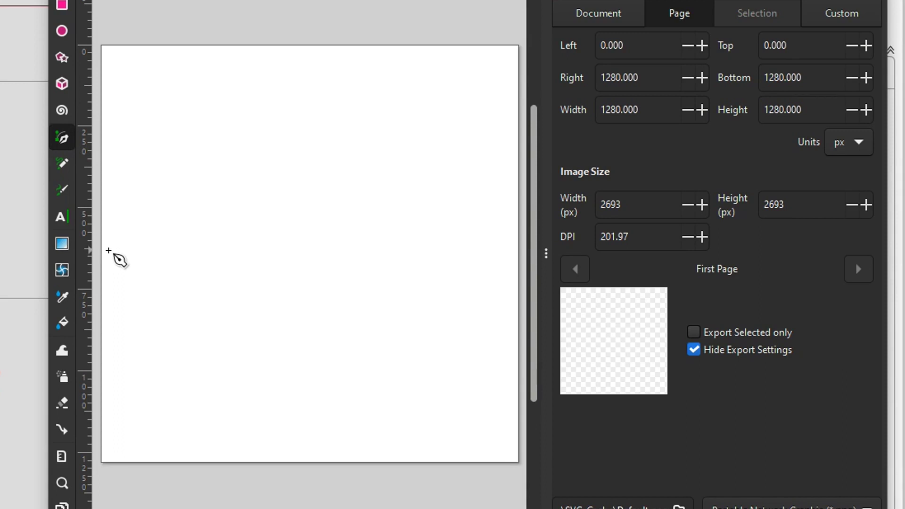
Draw a horizontal line across the page and give it a solid black 10 px stroke
click(108, 250)
double_click(506, 250)
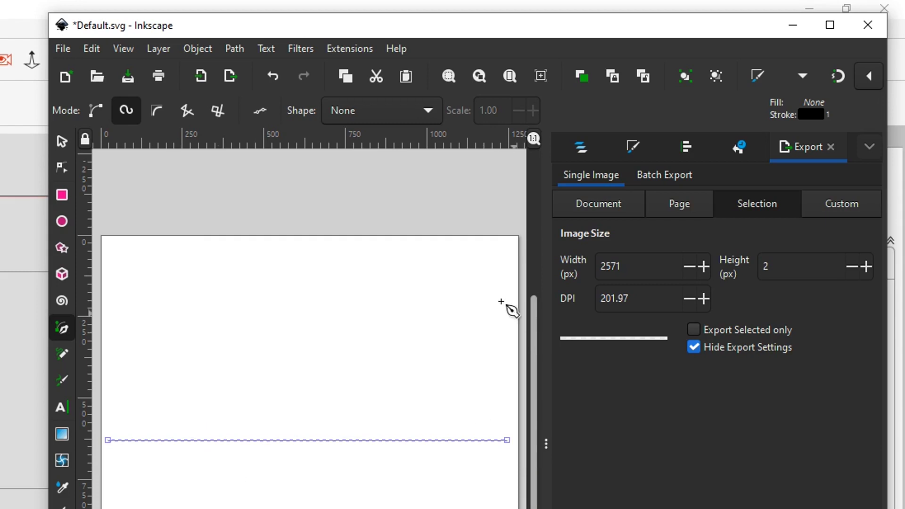
click(634, 146)
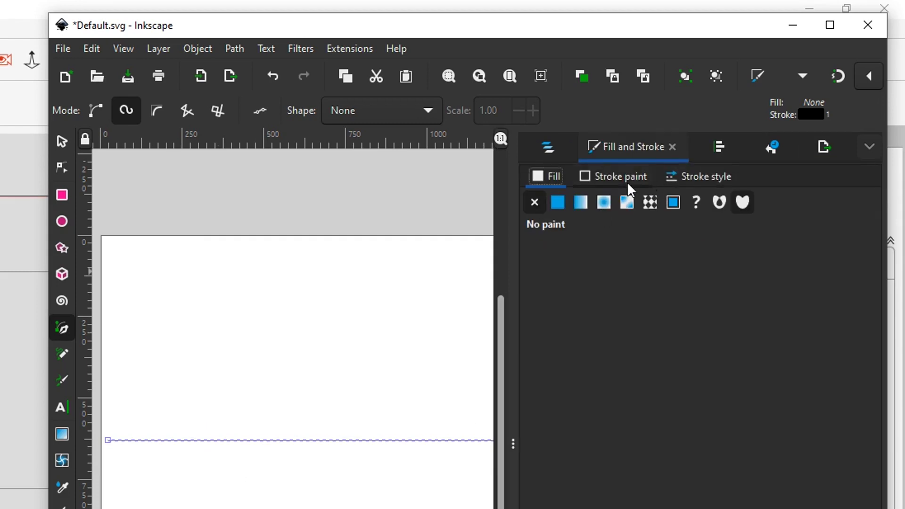
click(626, 178)
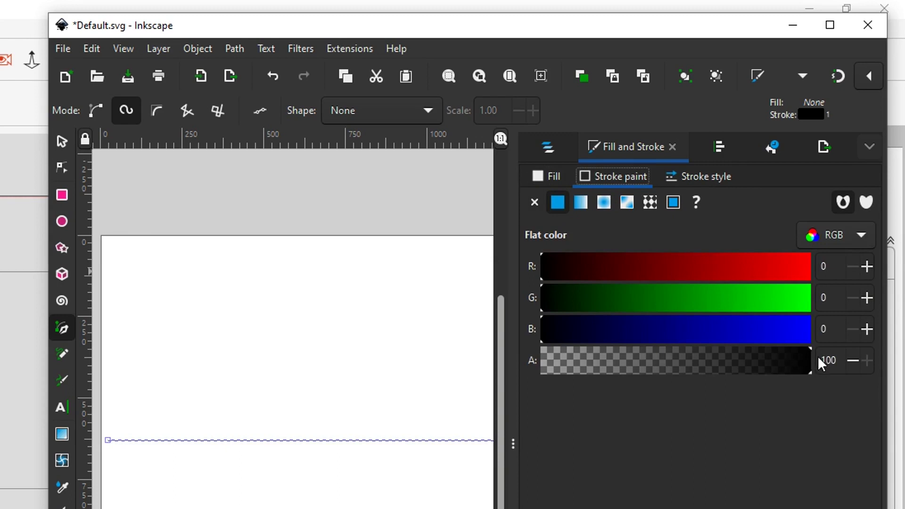
click(702, 176)
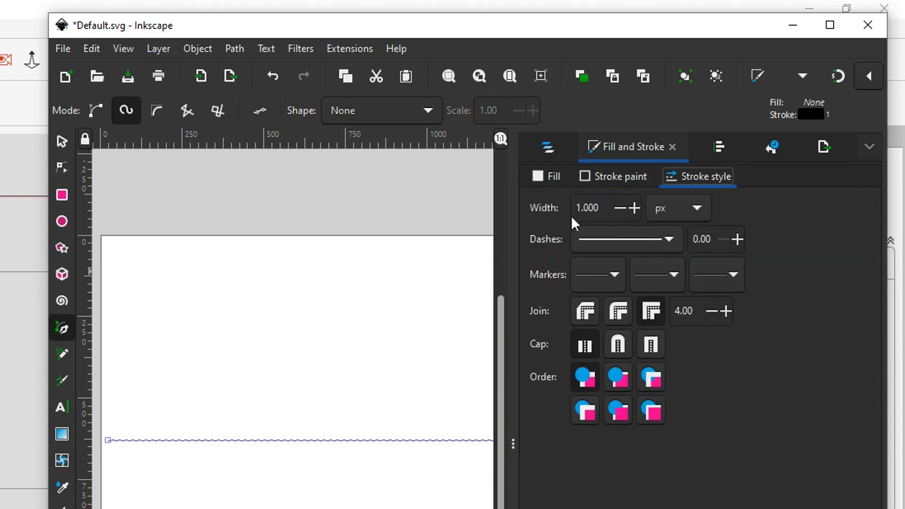
click(580, 208)
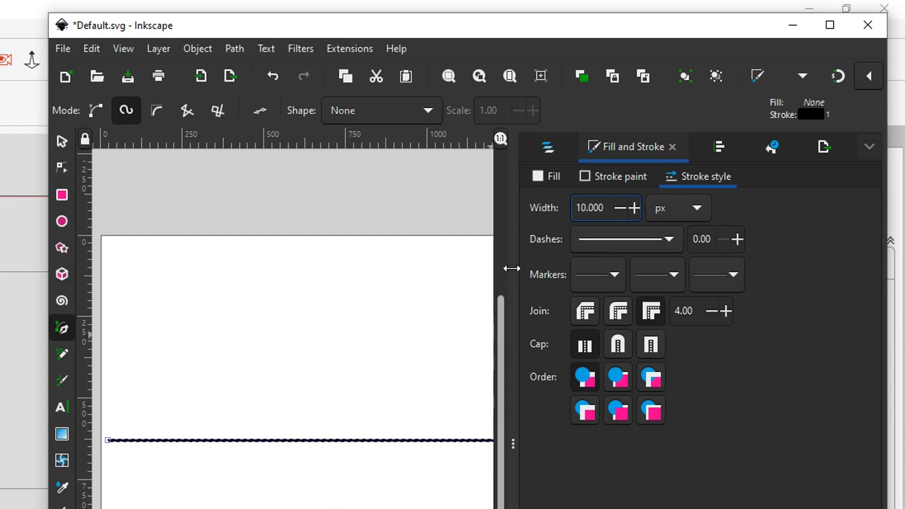
click(668, 240)
click(669, 238)
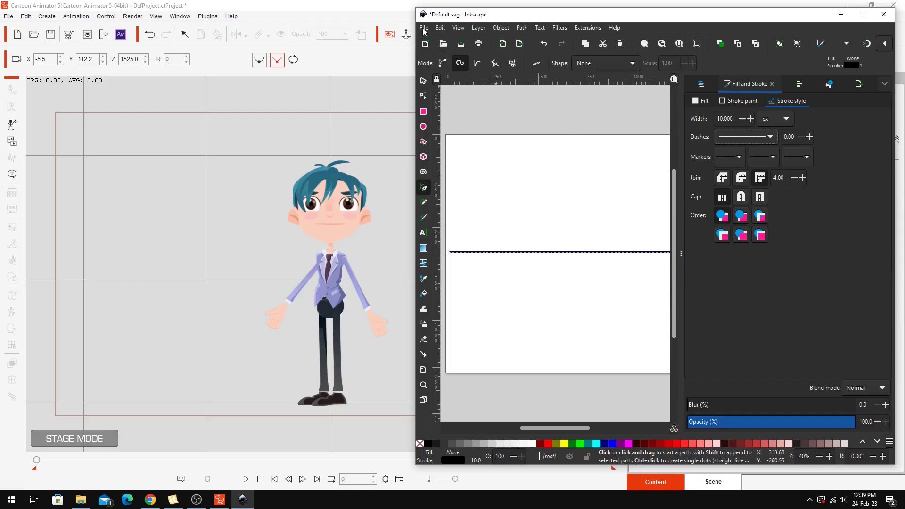
Save the drawing, import it as a Prop, and raise the line to the character's chest height
click(423, 29)
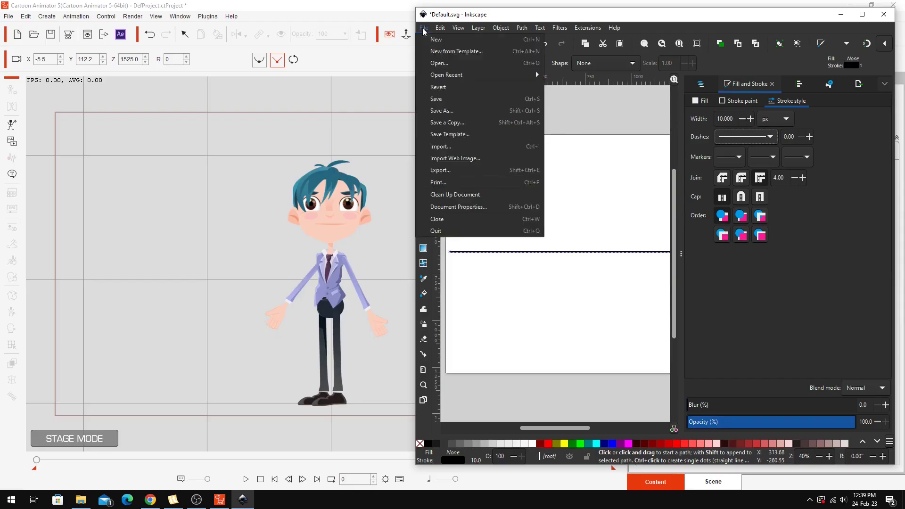
click(440, 100)
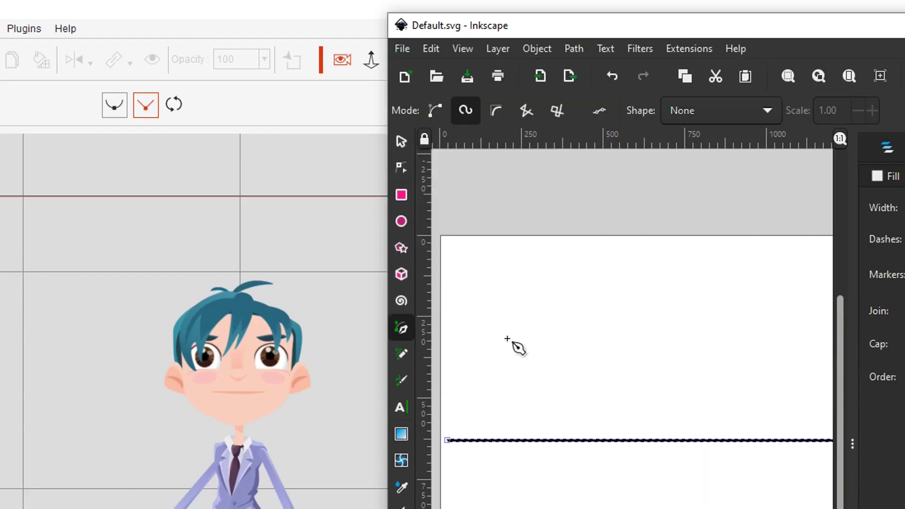
drag(532, 25, 749, 31)
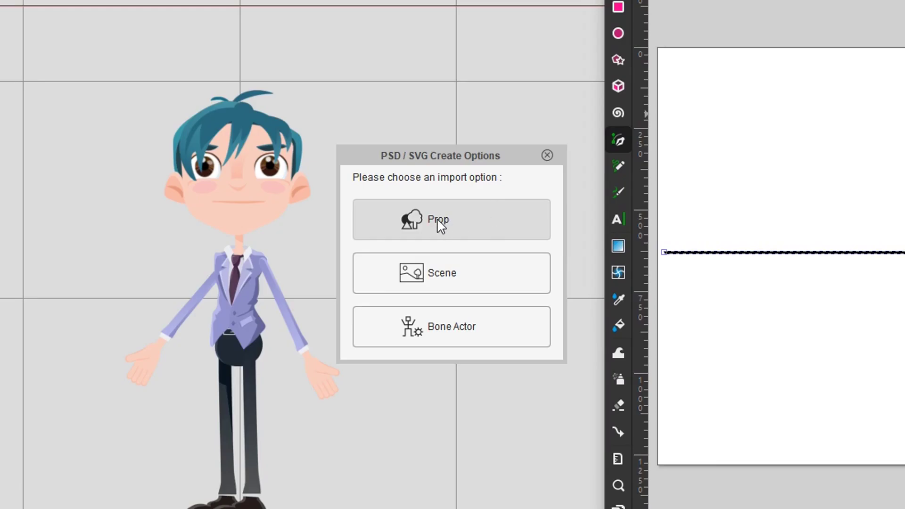
click(436, 218)
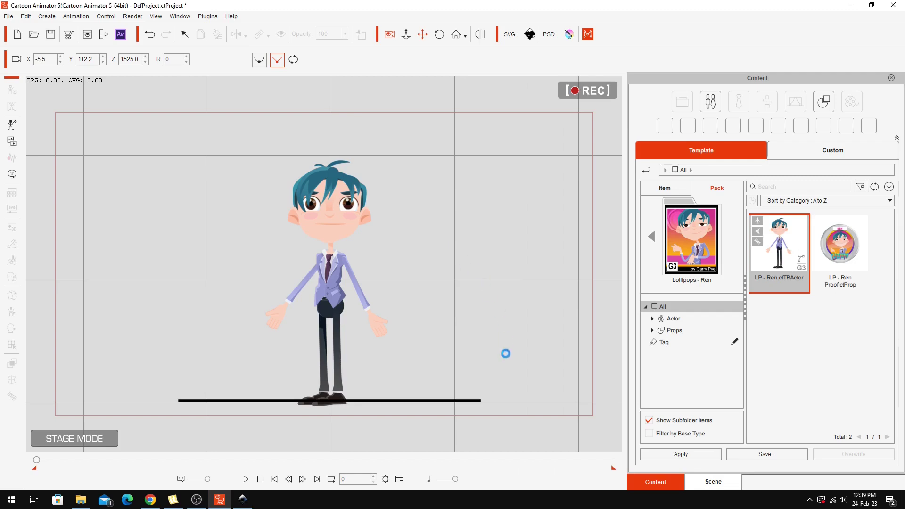
click(363, 400)
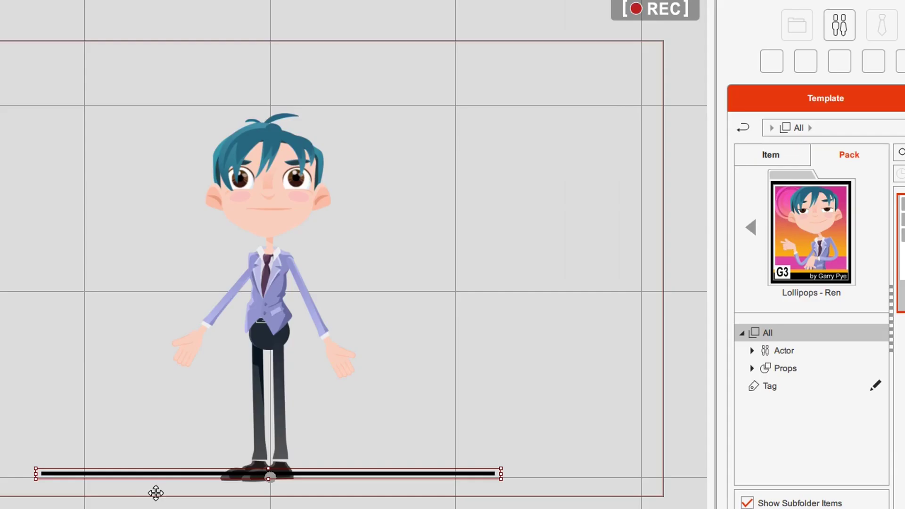
drag(166, 473, 171, 296)
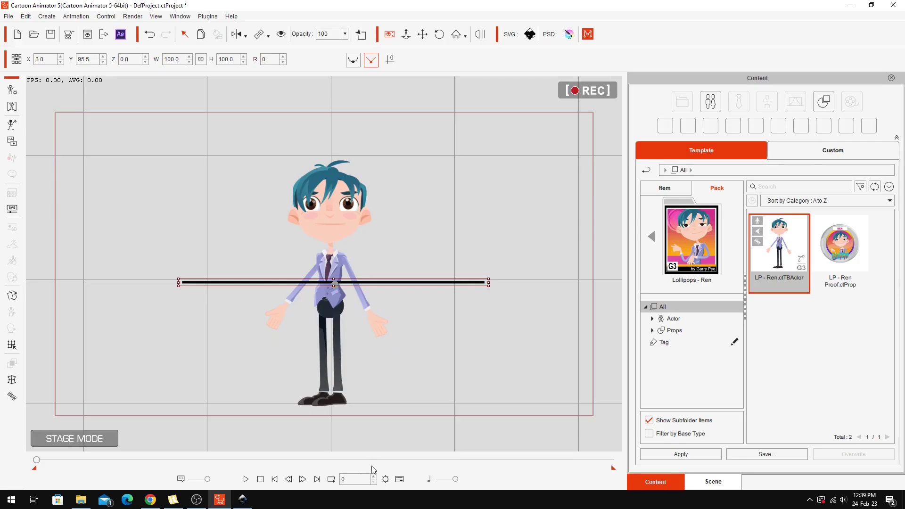
Try a dashed stroke pattern on the line and save to update the prop
click(243, 499)
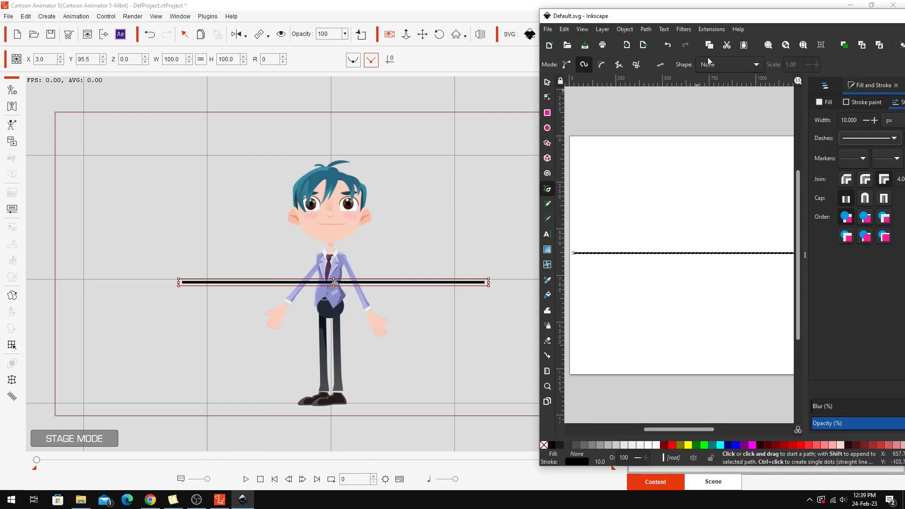
drag(703, 21, 594, 20)
click(785, 140)
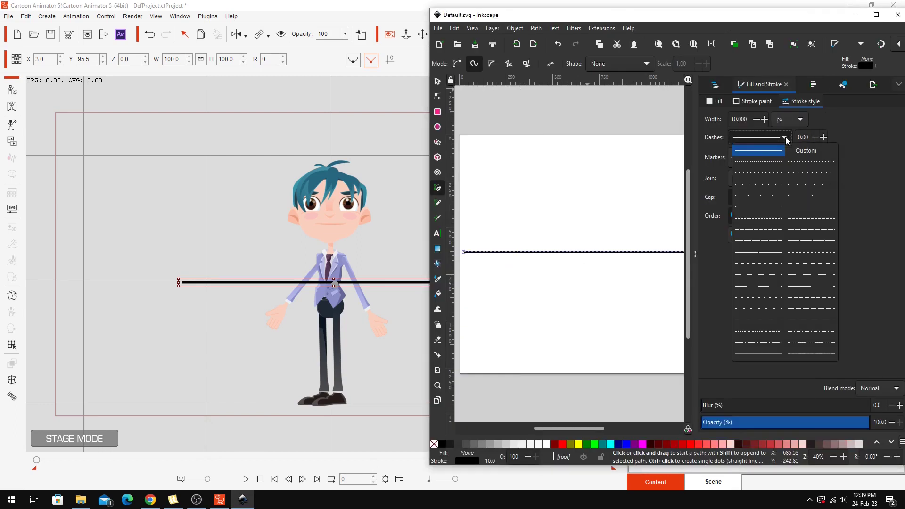
click(806, 218)
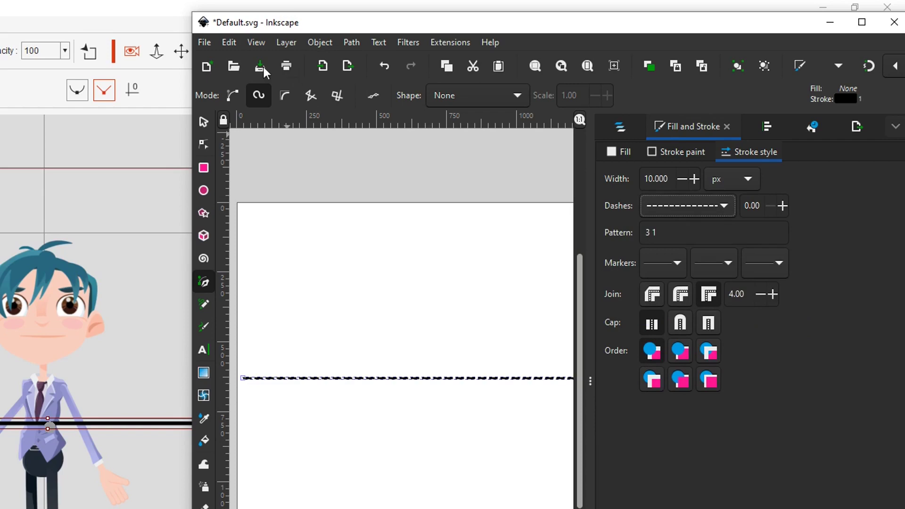
click(209, 40)
click(226, 147)
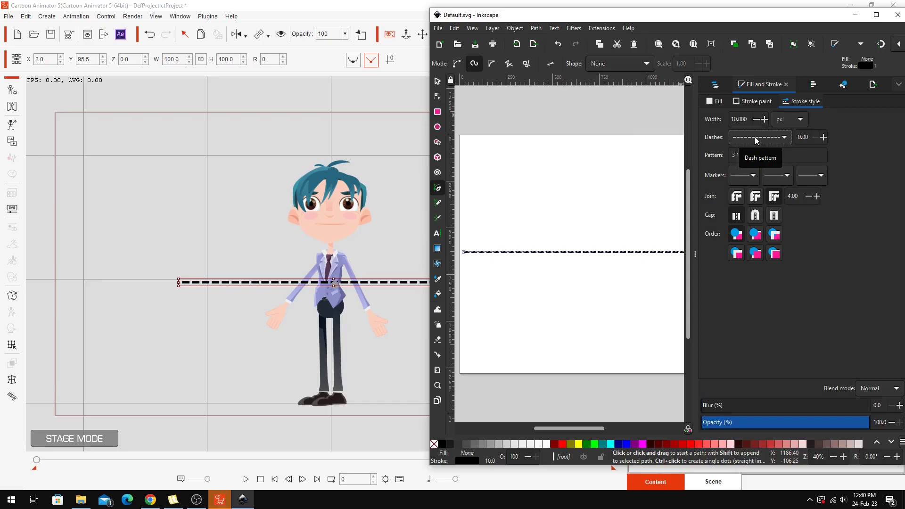
Revert the line to a solid stroke and save again so the prop shows solid
click(886, 79)
click(758, 151)
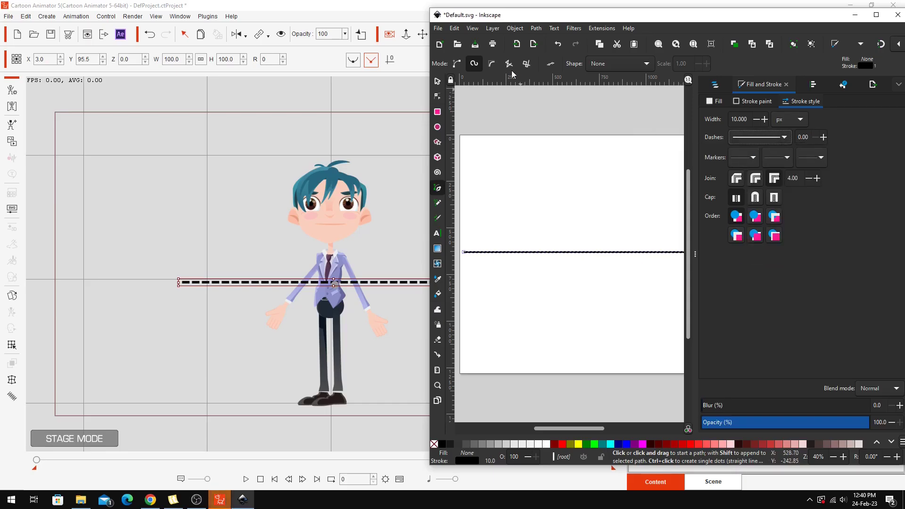
click(437, 28)
click(471, 102)
drag(474, 14, 433, 33)
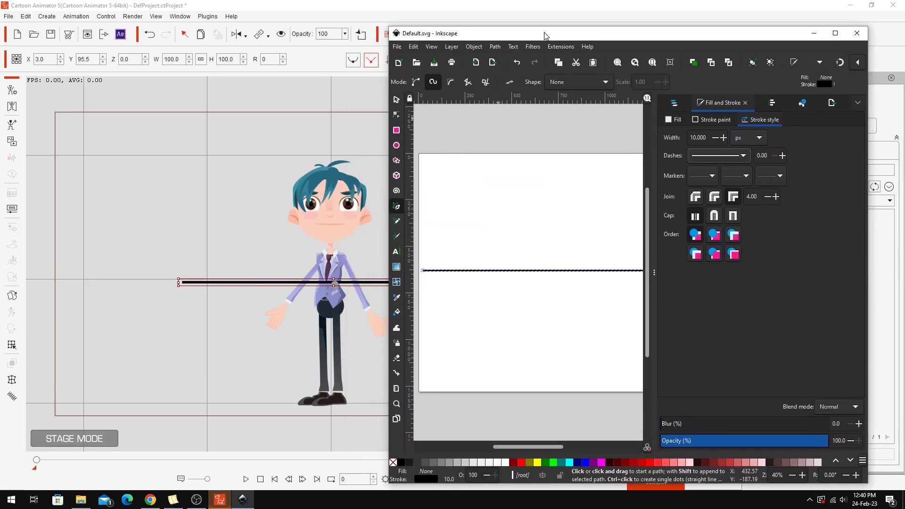
Close Inkscape and rotate the character's right forearm in the 2D Motion Key Editor
click(857, 35)
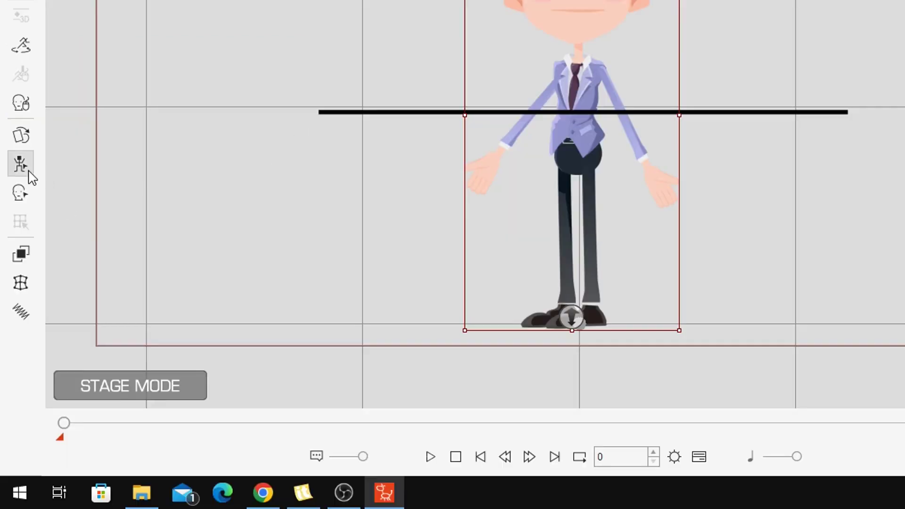
click(26, 172)
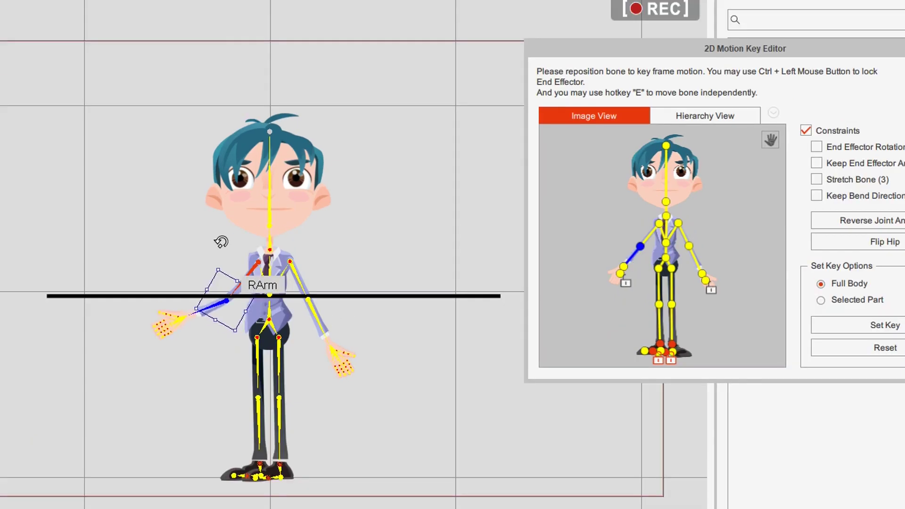
drag(221, 241, 235, 230)
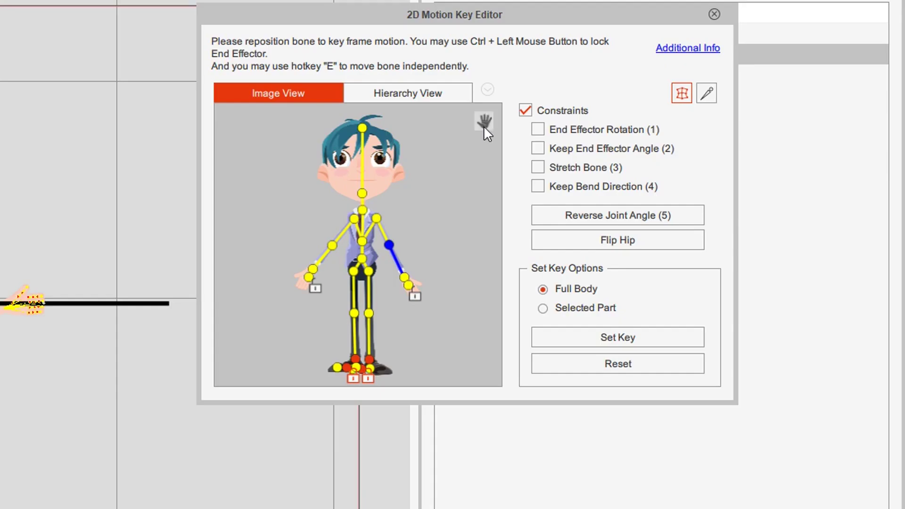
Give the hands the Hold > Grip_B pose and rotate the right hand onto the line
click(488, 125)
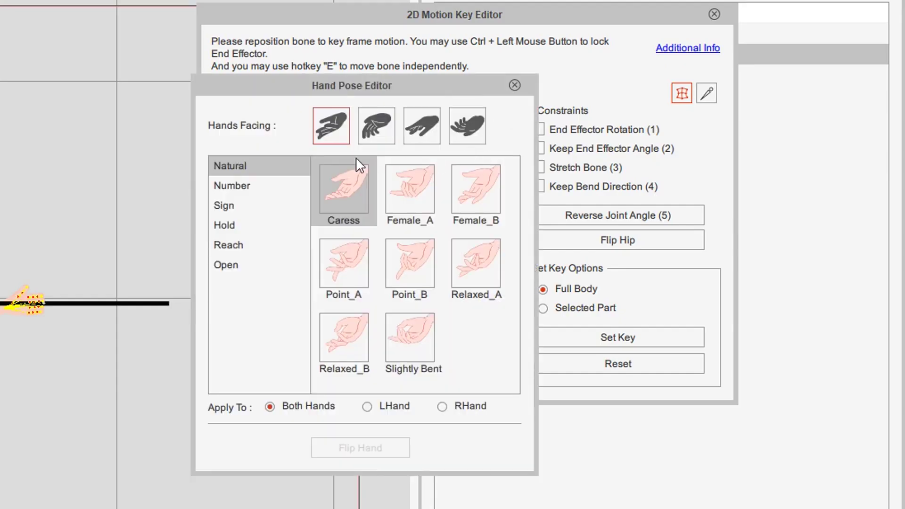
click(236, 225)
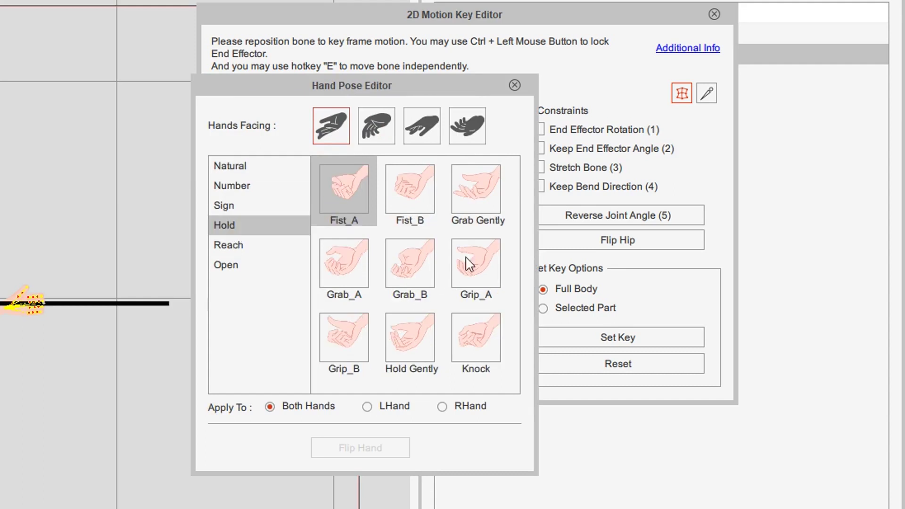
click(352, 333)
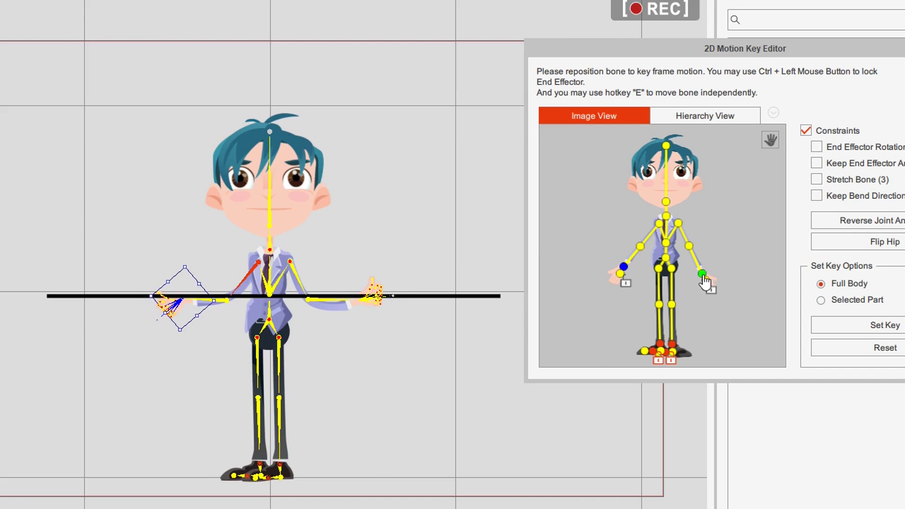
click(702, 274)
drag(394, 267, 416, 292)
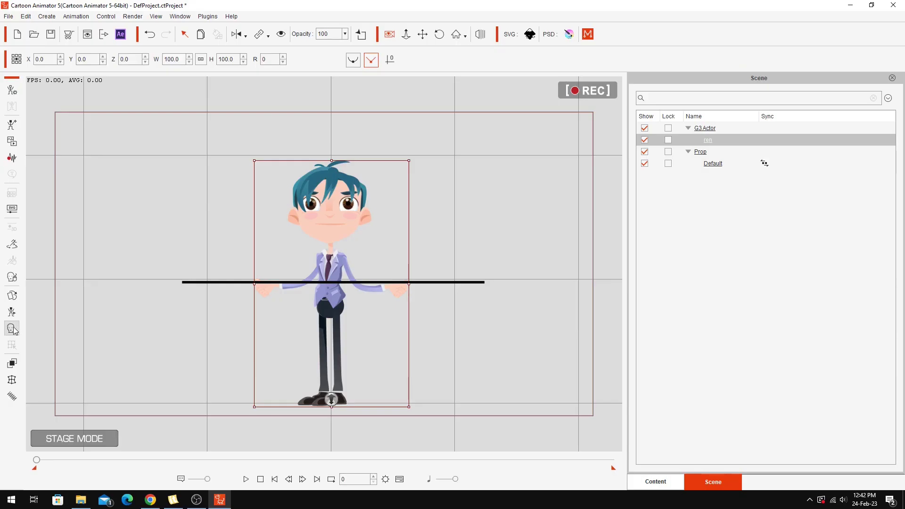
Turn the character's head slightly using the Face Key Editor
click(11, 328)
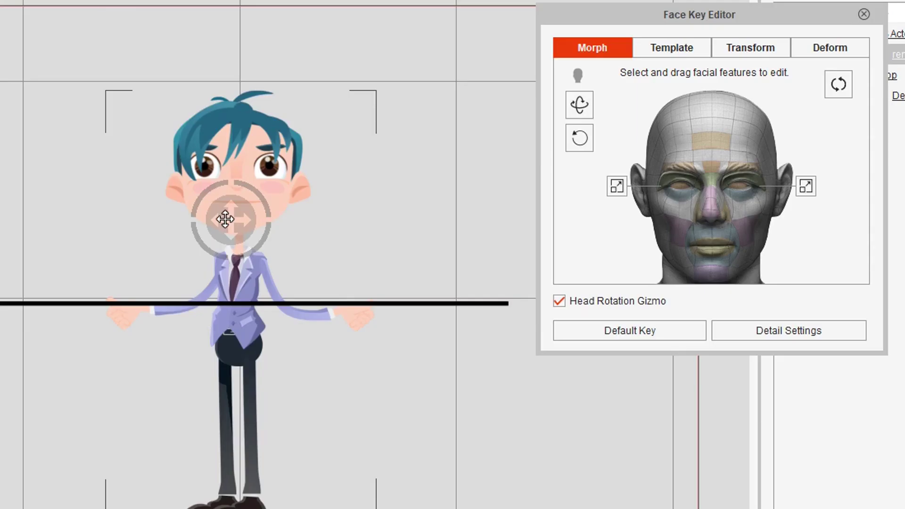
drag(331, 235, 278, 259)
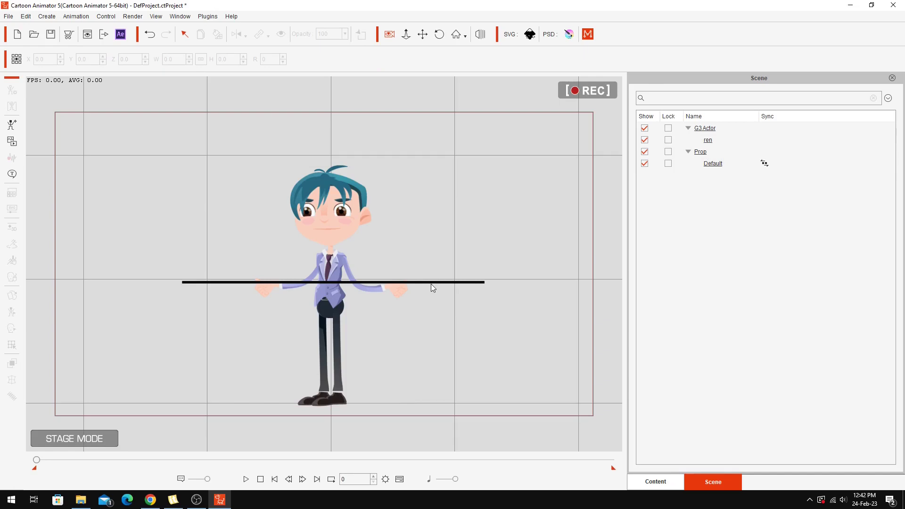
click(431, 283)
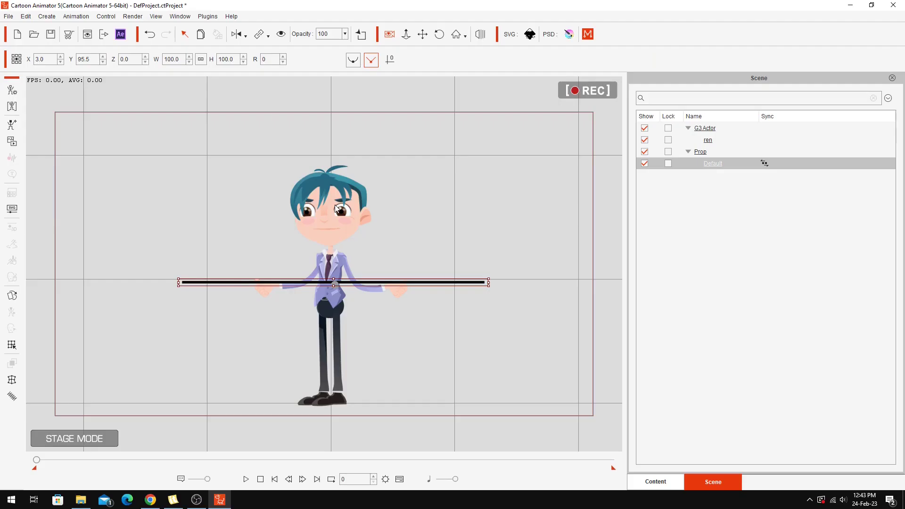
click(328, 205)
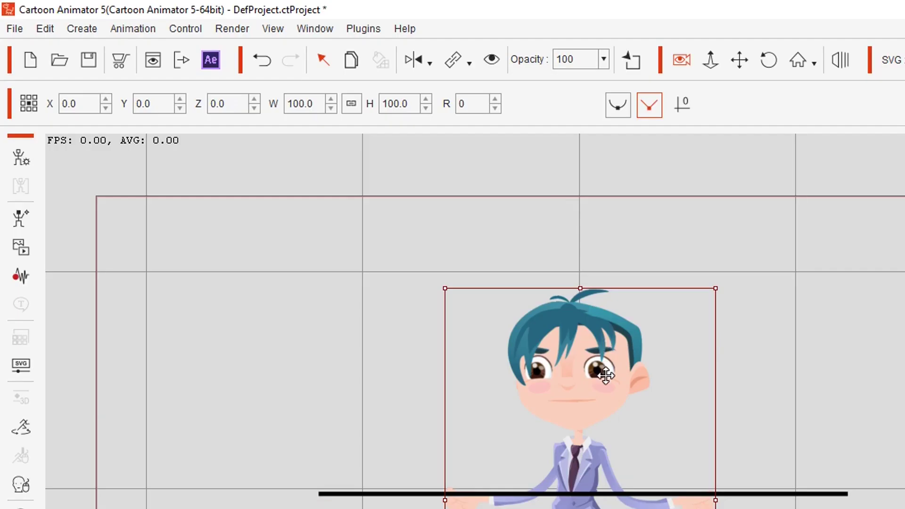
Set the line prop's Z to 1.0 and scale it to 50.5% to span hand to hand
click(728, 493)
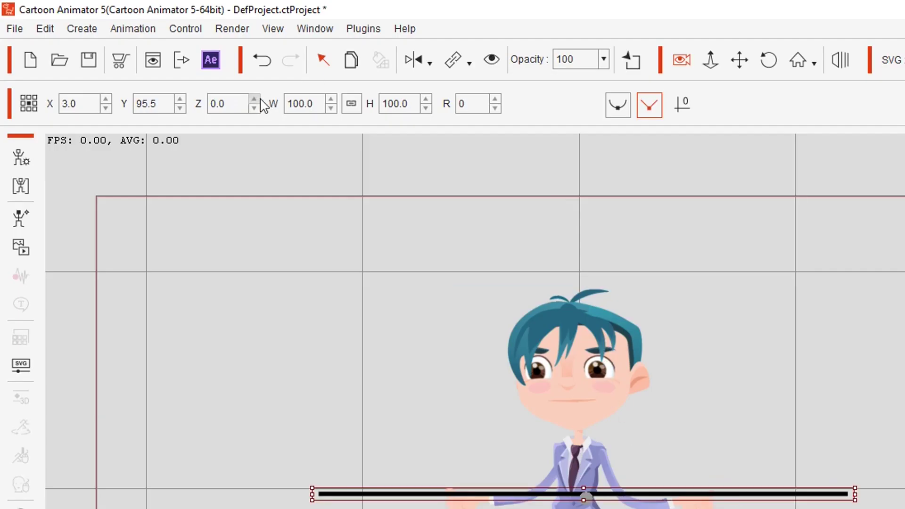
click(255, 99)
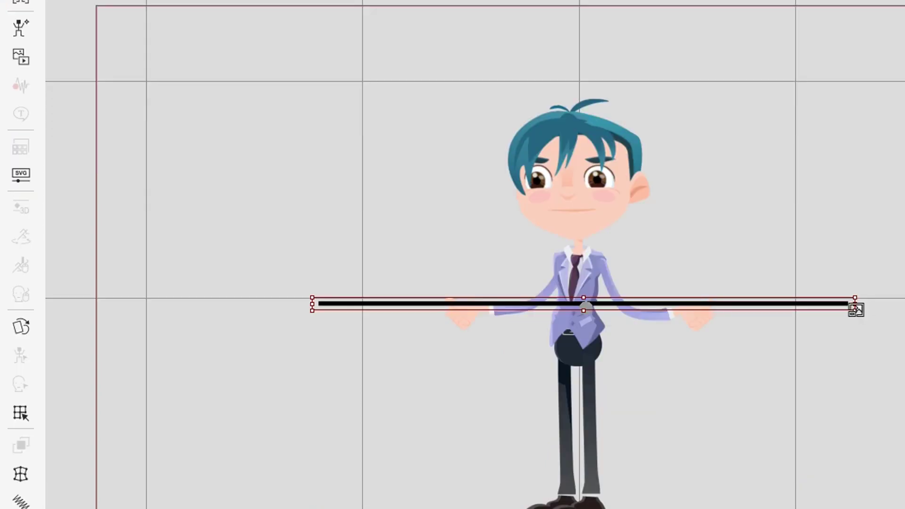
drag(855, 309, 715, 308)
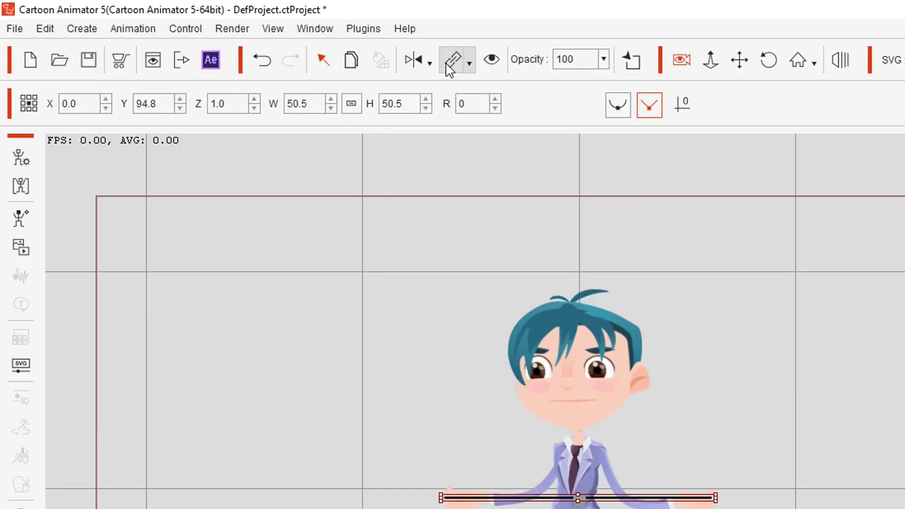
Link the line to the character's hand and open the Prop Key Editor for path184
click(451, 61)
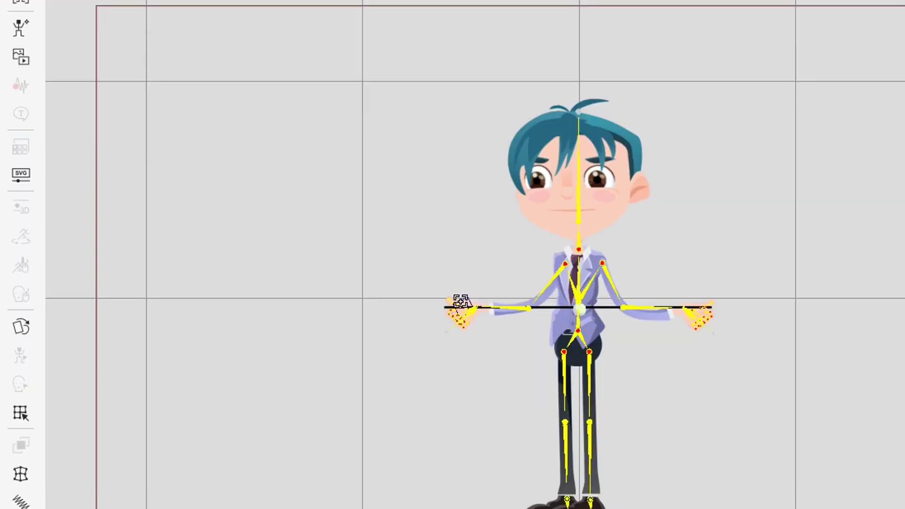
click(470, 306)
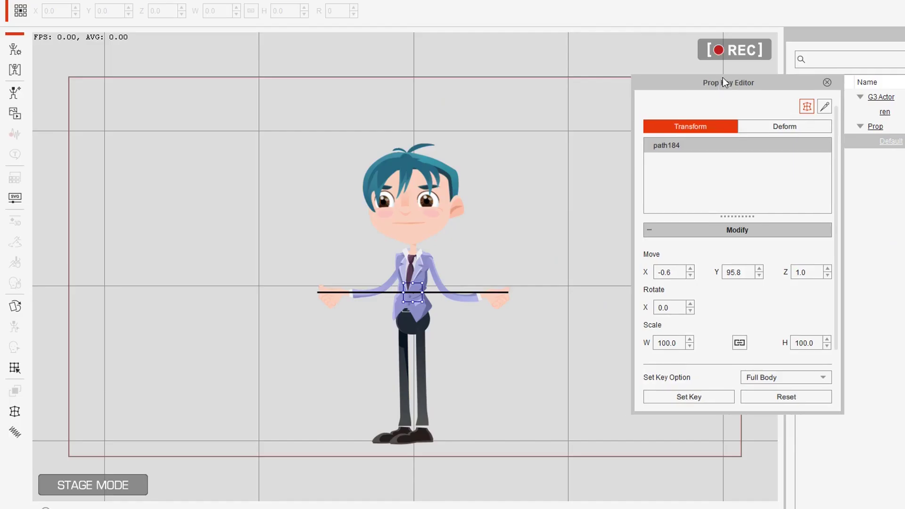
drag(722, 77, 730, 20)
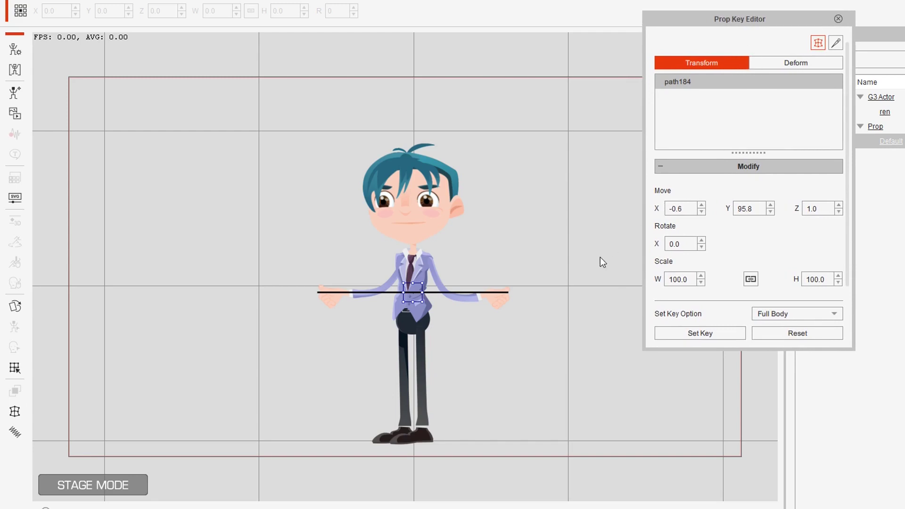
In the Deform tab, pull the line's middle points down into a V below the feet
click(795, 62)
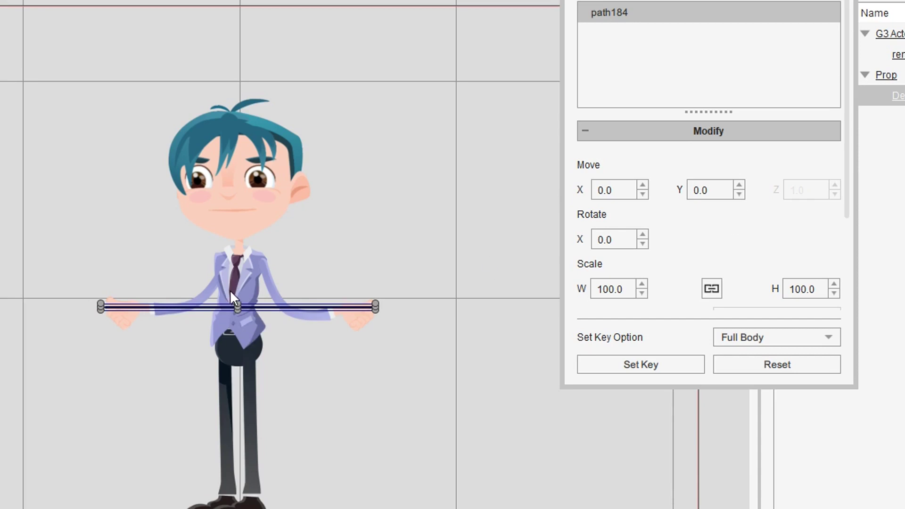
click(244, 321)
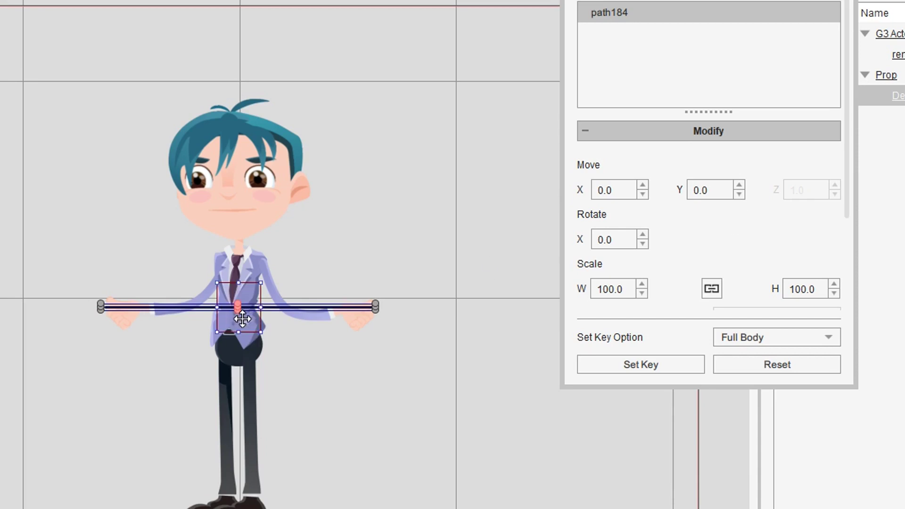
drag(242, 319, 221, 508)
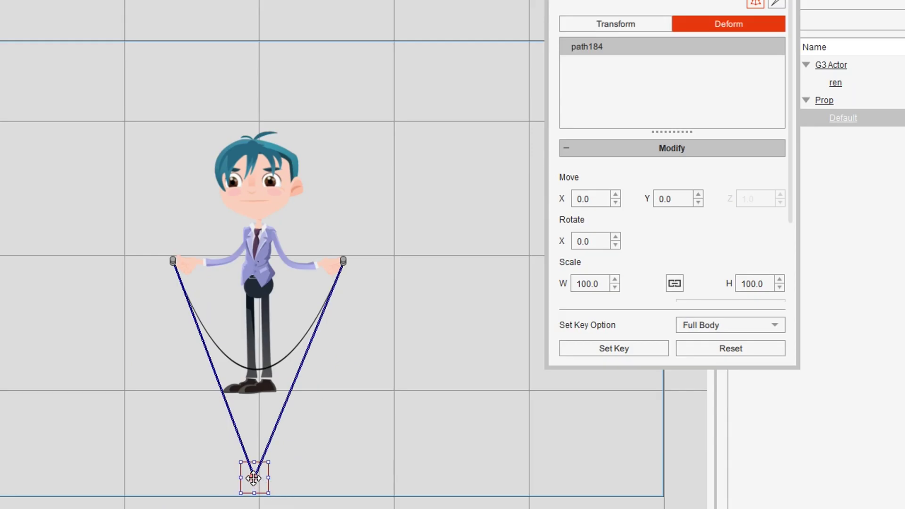
drag(254, 478, 258, 508)
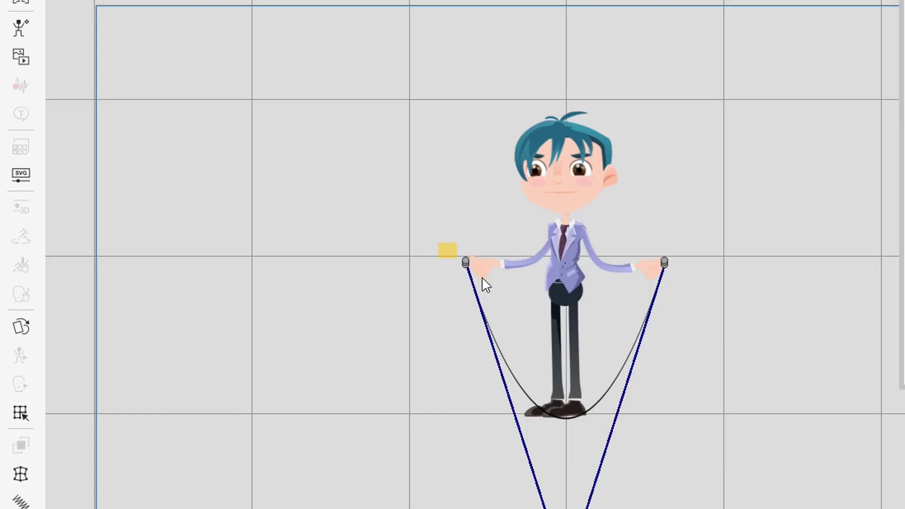
Move the rope's left and right end points onto the character's hands
click(266, 258)
drag(267, 259, 272, 258)
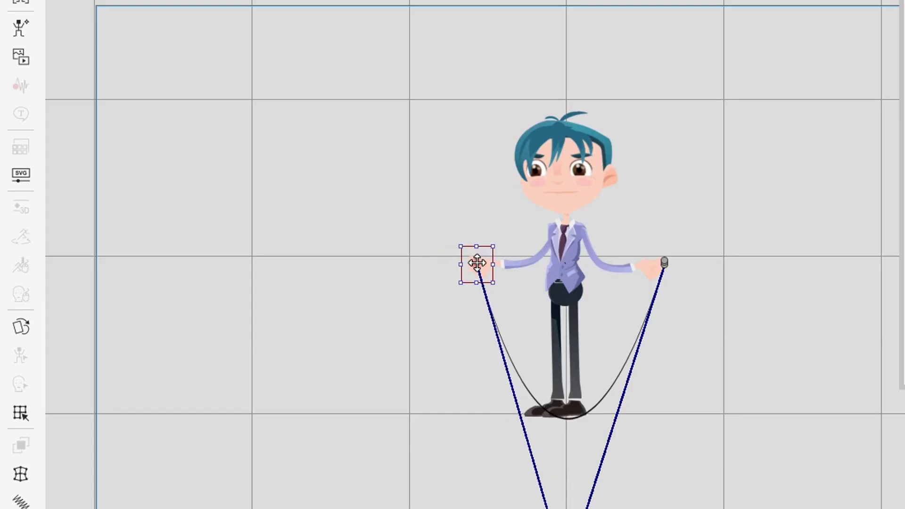
drag(477, 263, 473, 263)
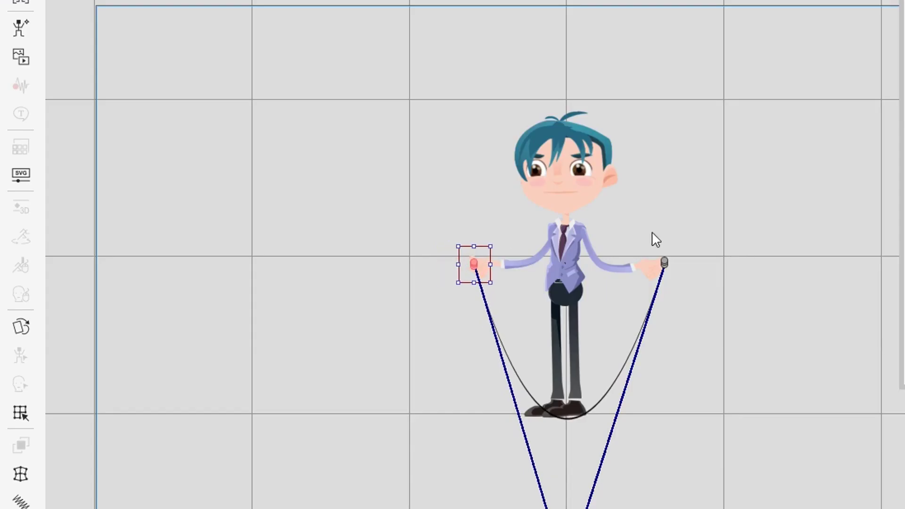
drag(663, 262, 657, 266)
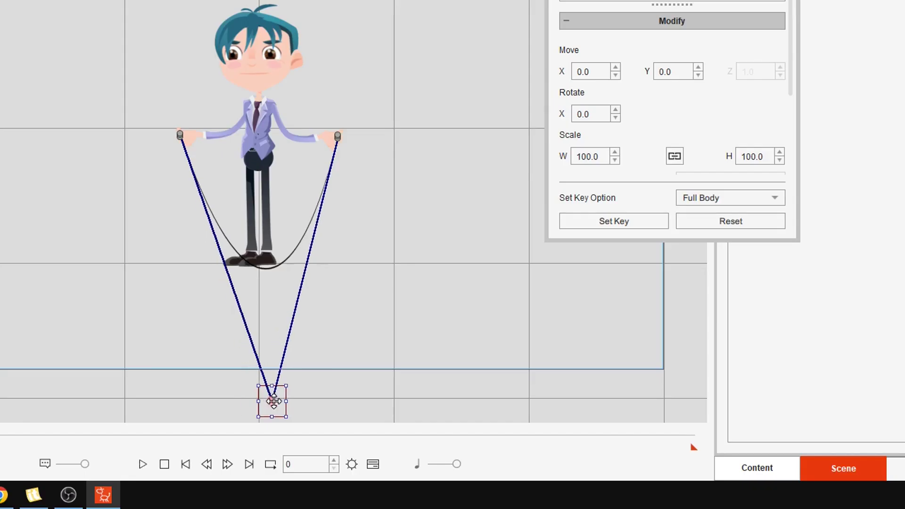
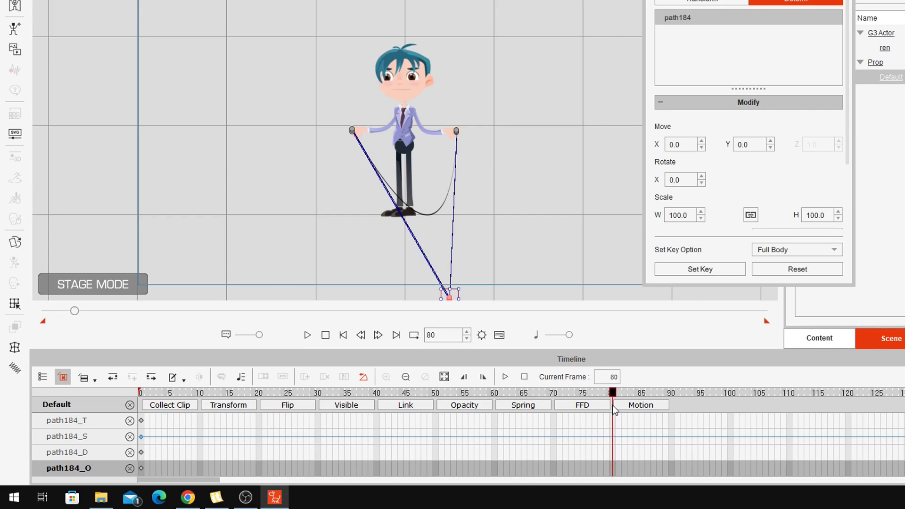
Key the rope deform poses: arched over the head at frame 80, swung up-right at 40, adjusted at 120
drag(449, 293, 311, 0)
drag(252, 23, 258, 25)
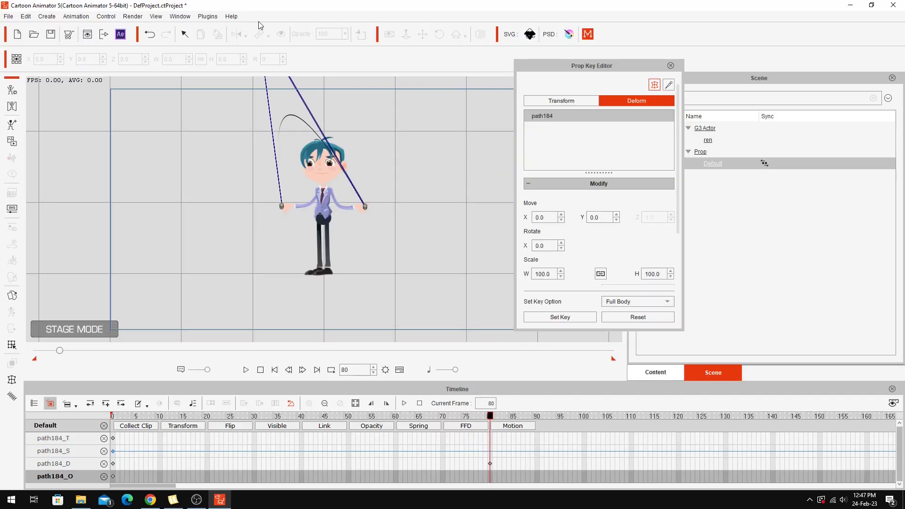
drag(490, 415, 302, 414)
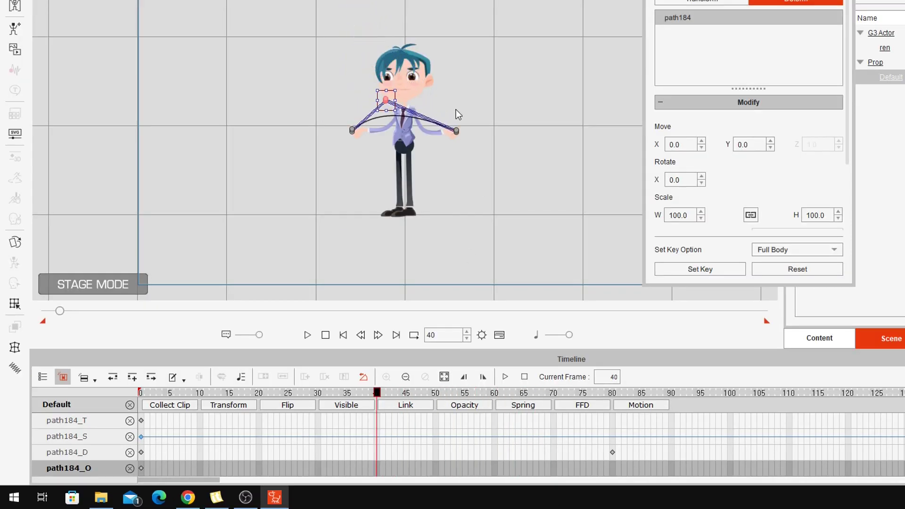
drag(385, 97, 568, 57)
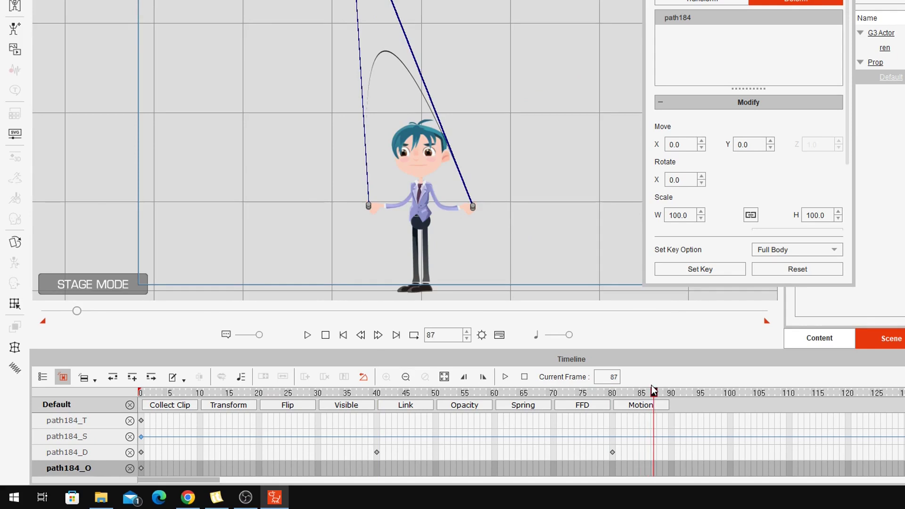
drag(651, 385, 844, 405)
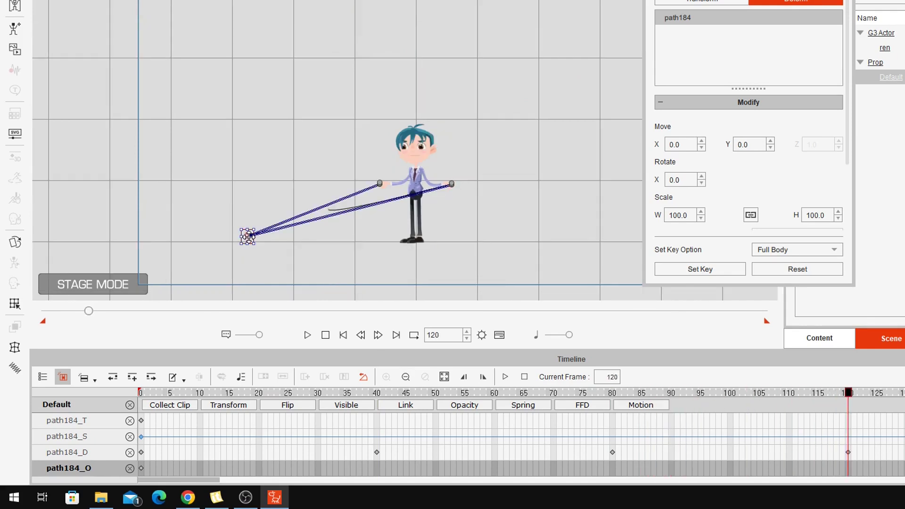
drag(247, 237, 261, 233)
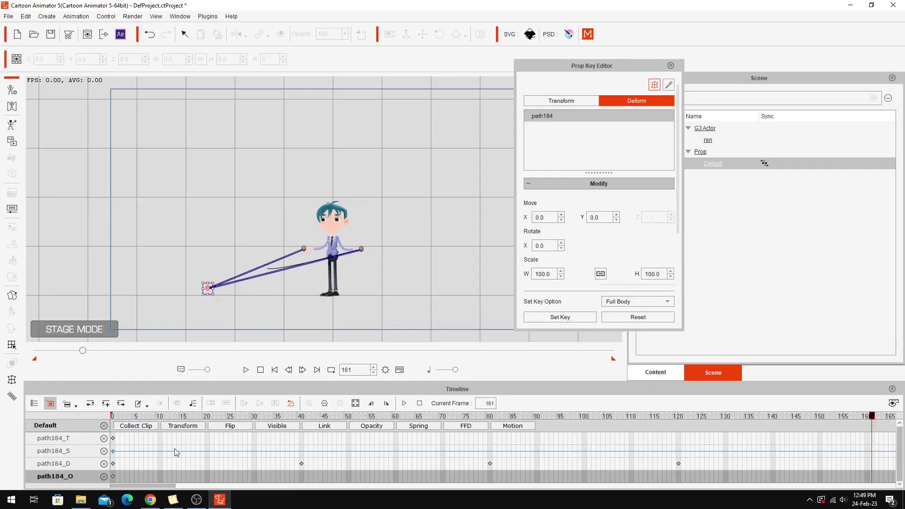
click(113, 464)
Copy the rope's frame-0 deform key to frame 161 and set the playback range end
right_click(113, 464)
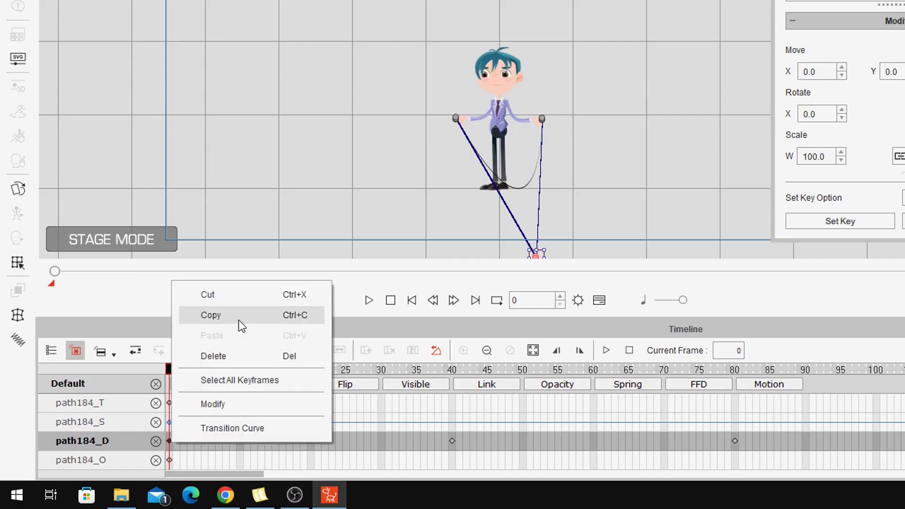
click(238, 321)
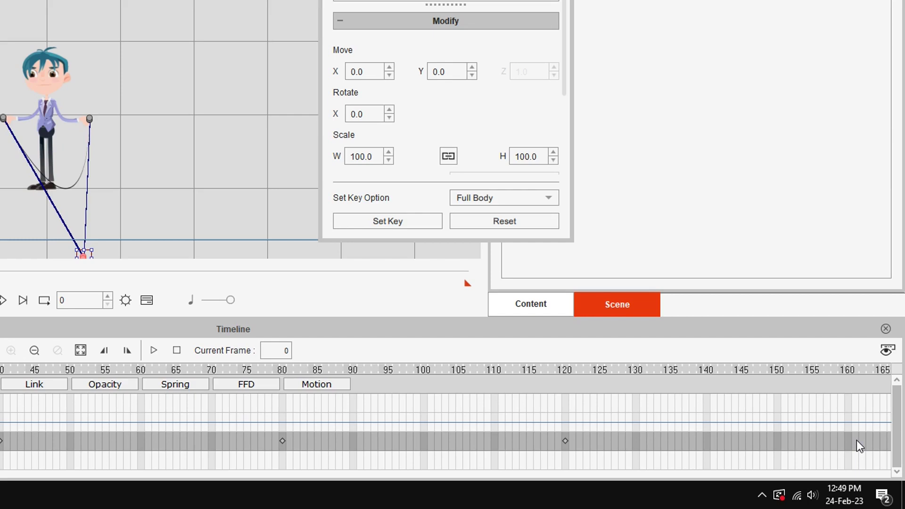
click(857, 443)
right_click(857, 446)
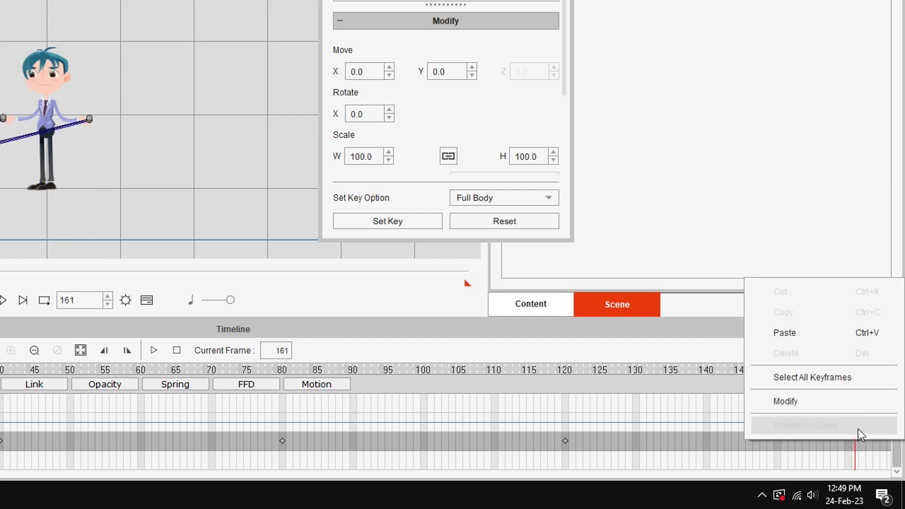
click(851, 337)
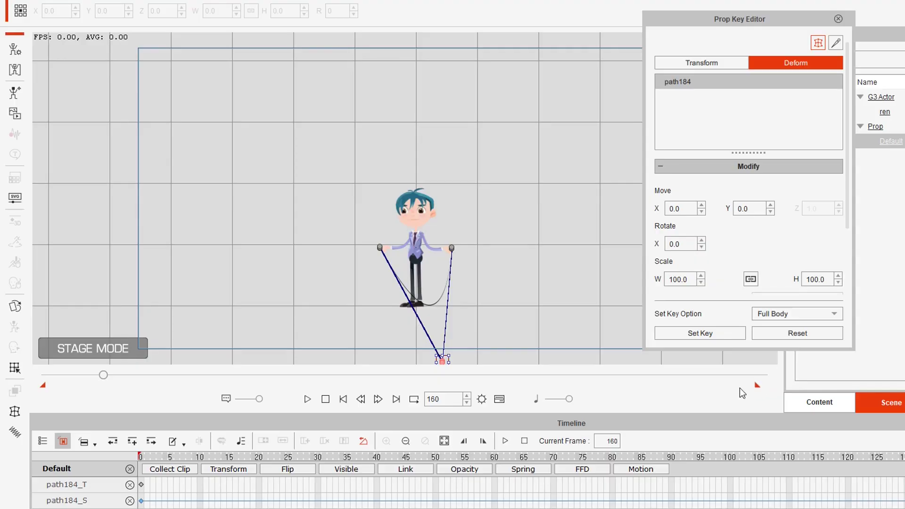
mouse_move(757, 384)
mouse_down()
mouse_move(204, 377)
mouse_move(211, 385)
mouse_up()
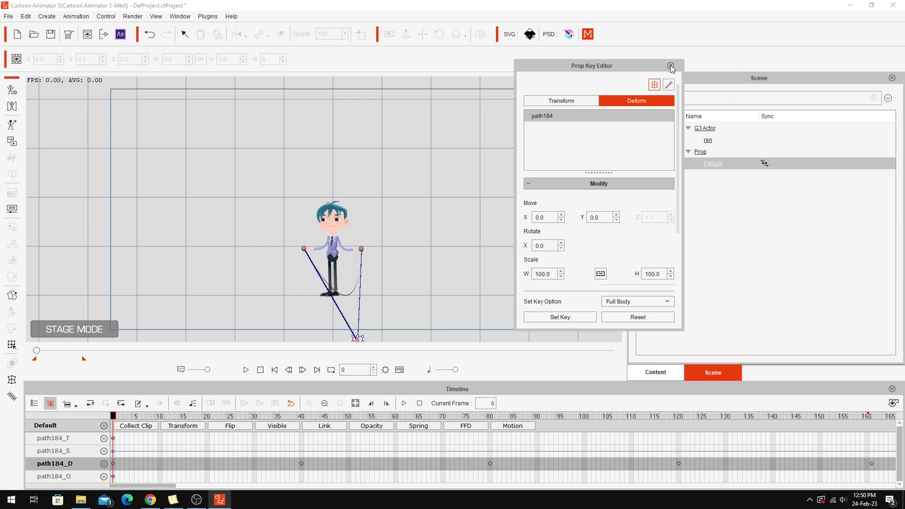
click(671, 66)
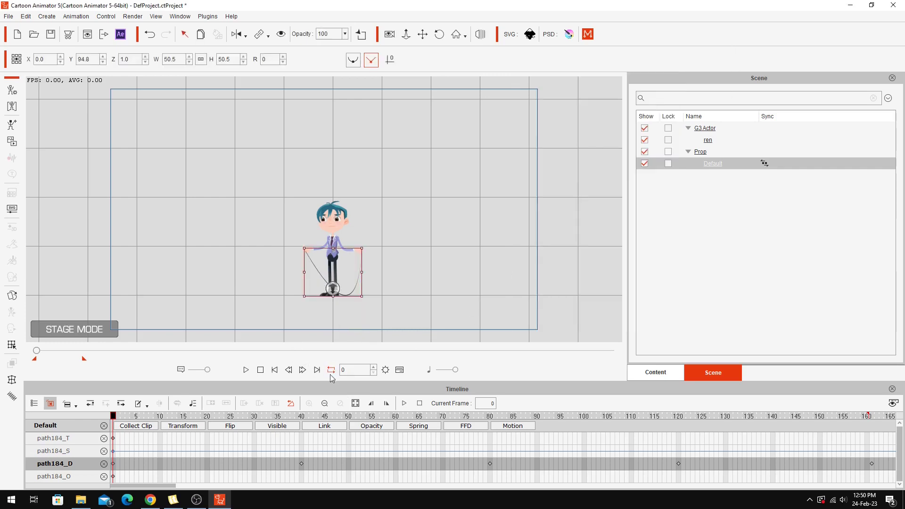
Turn on recording mode, play the rope swing, and pause to review it
click(387, 35)
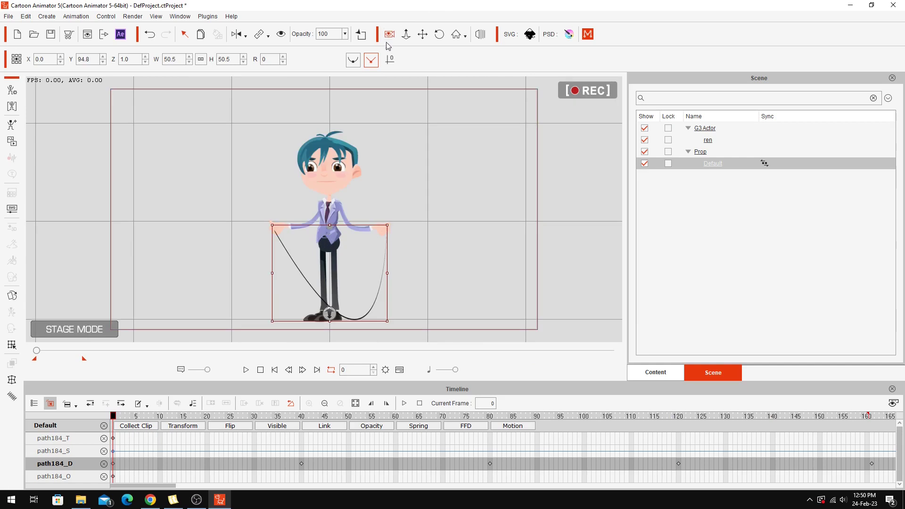
key(space)
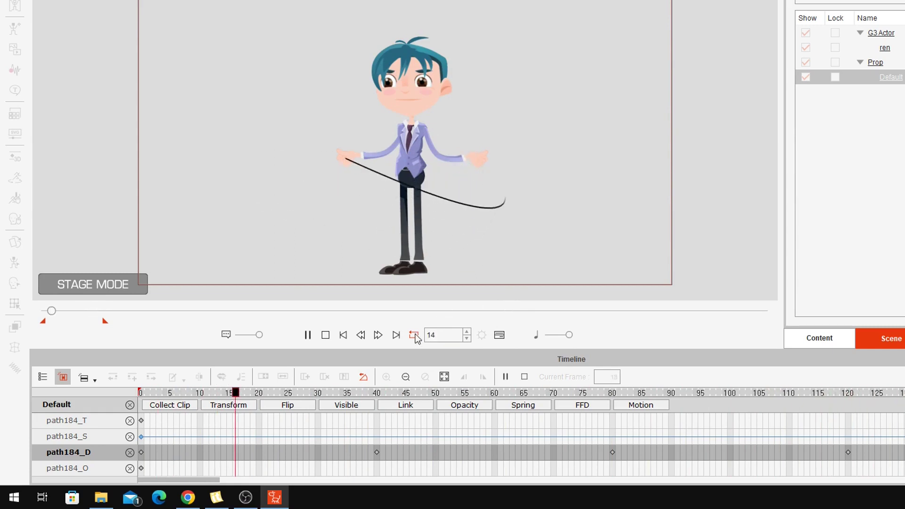
click(307, 334)
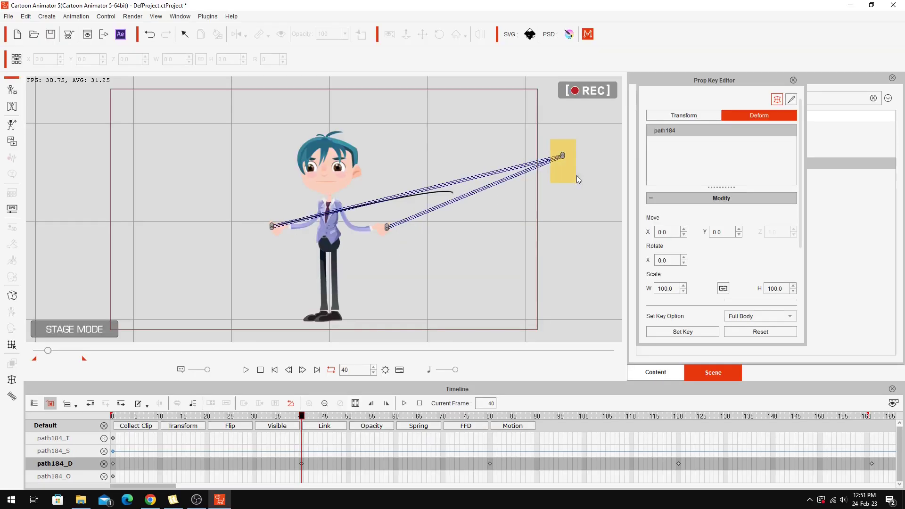
Pull the rope's end out right at frame 40 and down-left at frame 120, then close the editor
click(568, 157)
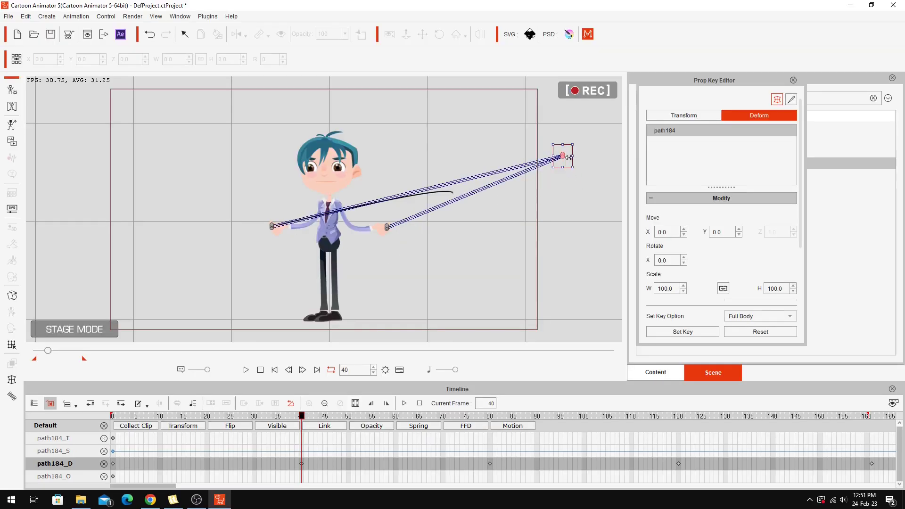
drag(567, 156, 623, 155)
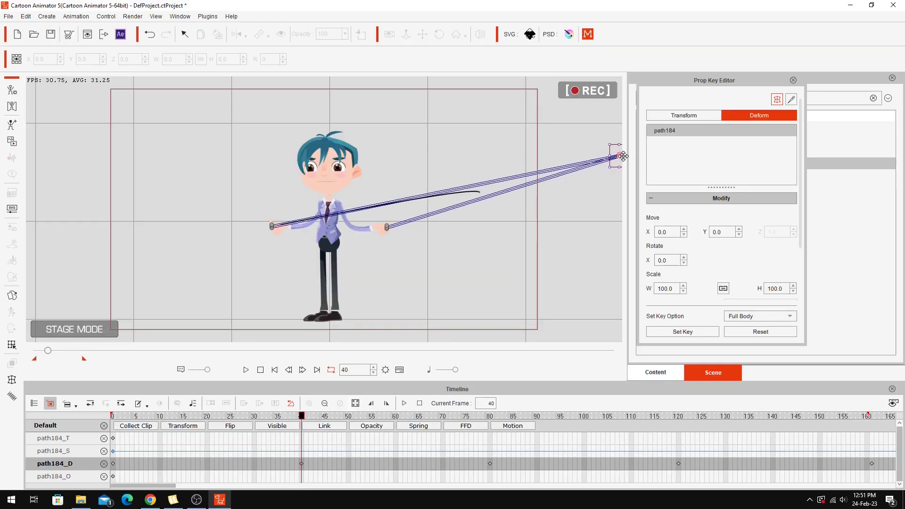
drag(303, 419, 255, 419)
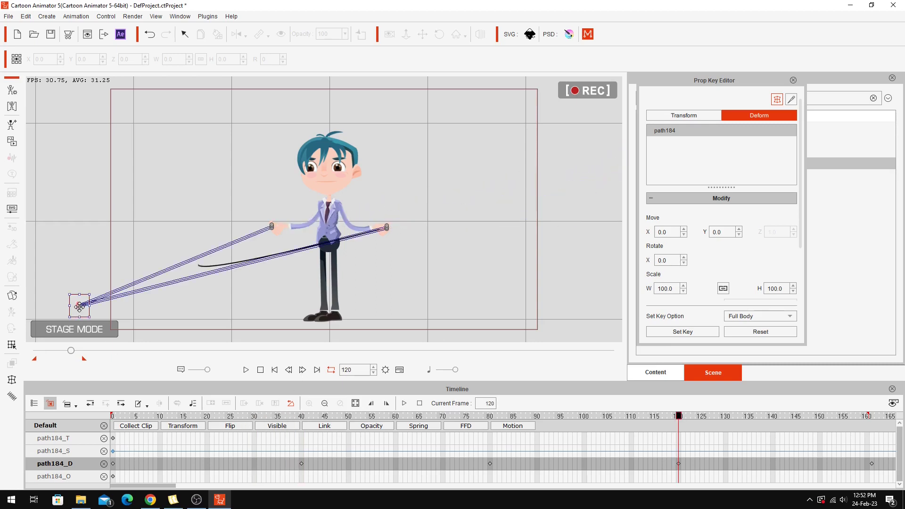
drag(79, 307, 12, 367)
drag(679, 415, 76, 500)
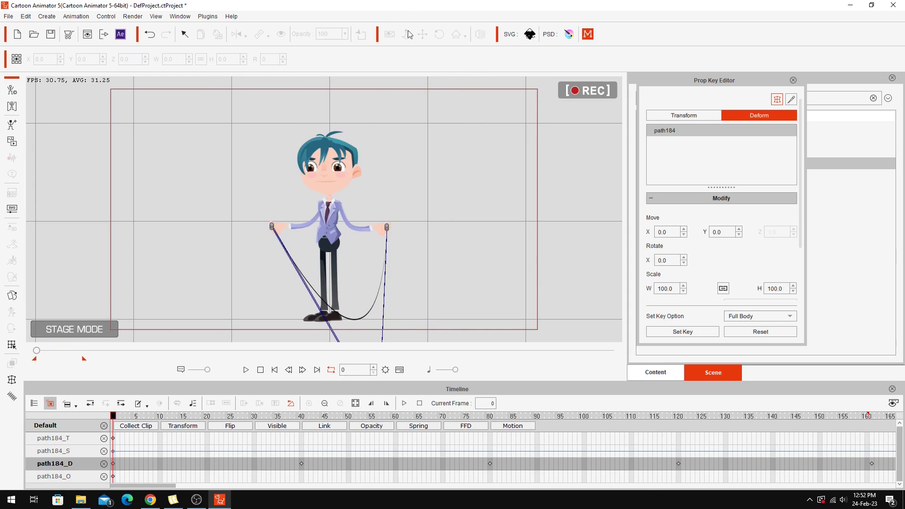
key(Escape)
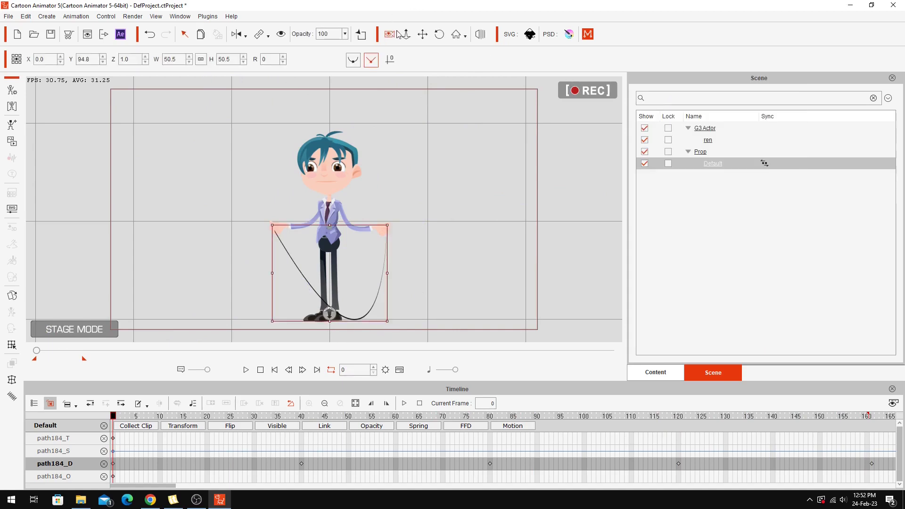
click(392, 35)
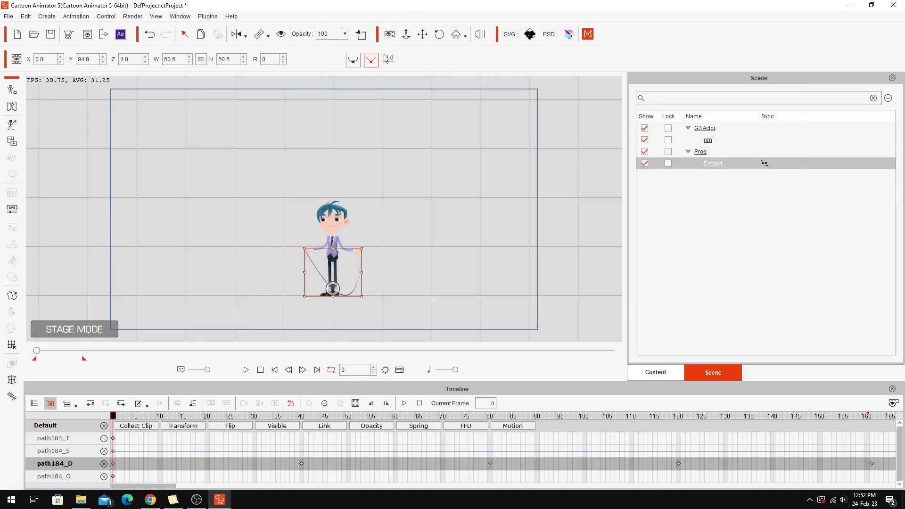
Reselect the rope prop, reopen its deform keys, select the bottom point, and scrub to frame 41
click(244, 310)
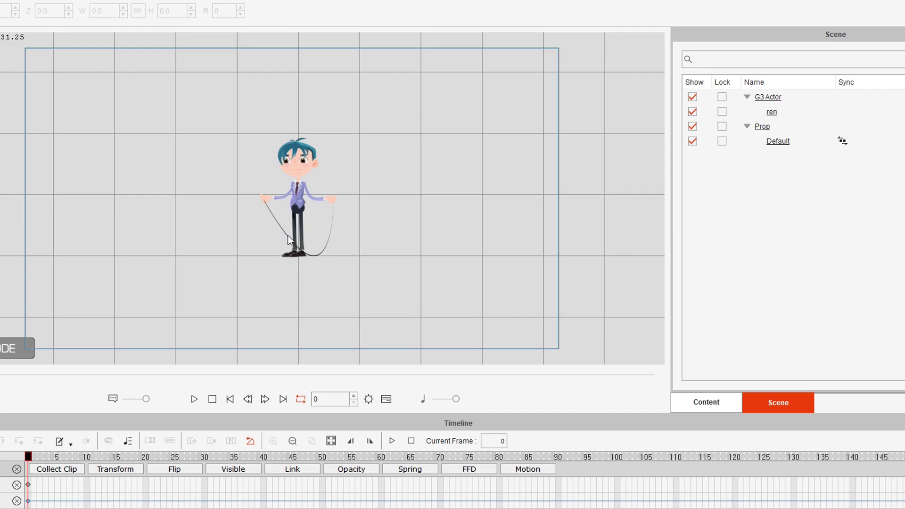
click(773, 141)
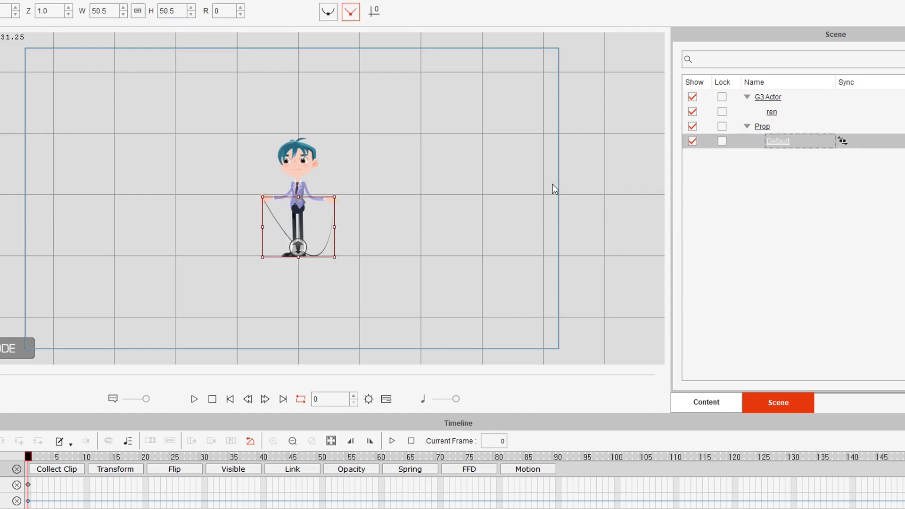
click(1, 375)
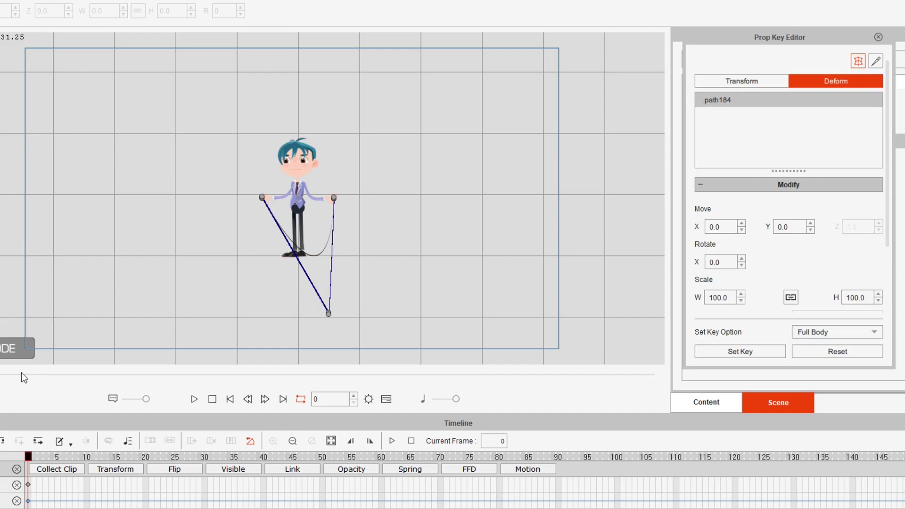
drag(354, 324, 329, 345)
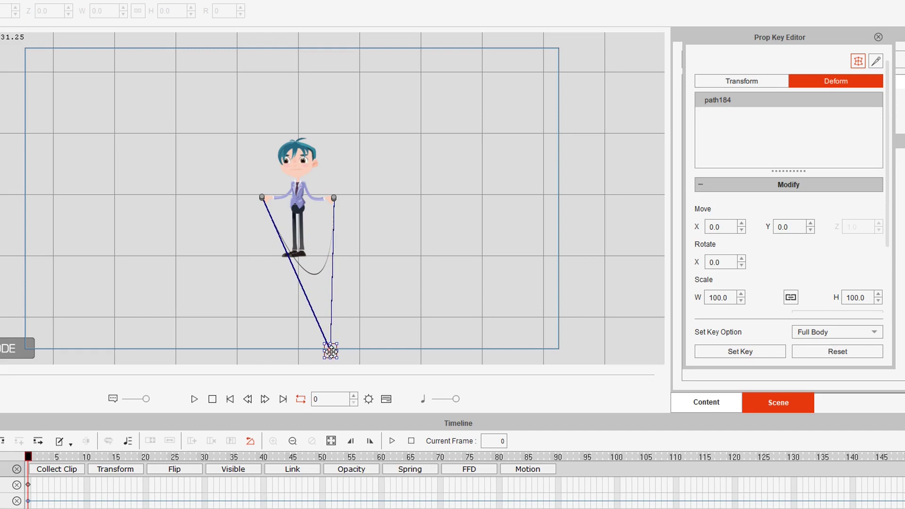
drag(29, 461, 904, 507)
Copy the rope's frame-0 deform key and paste it at frame 161
right_click(113, 463)
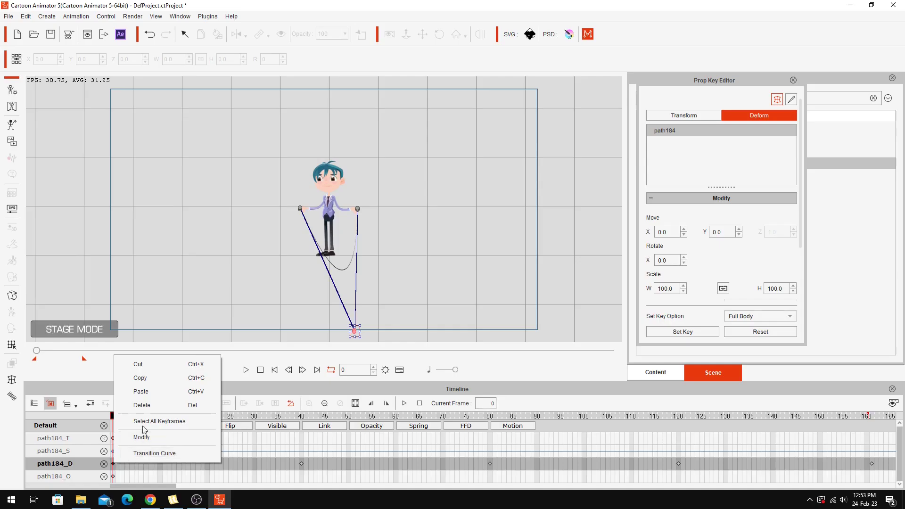
click(148, 379)
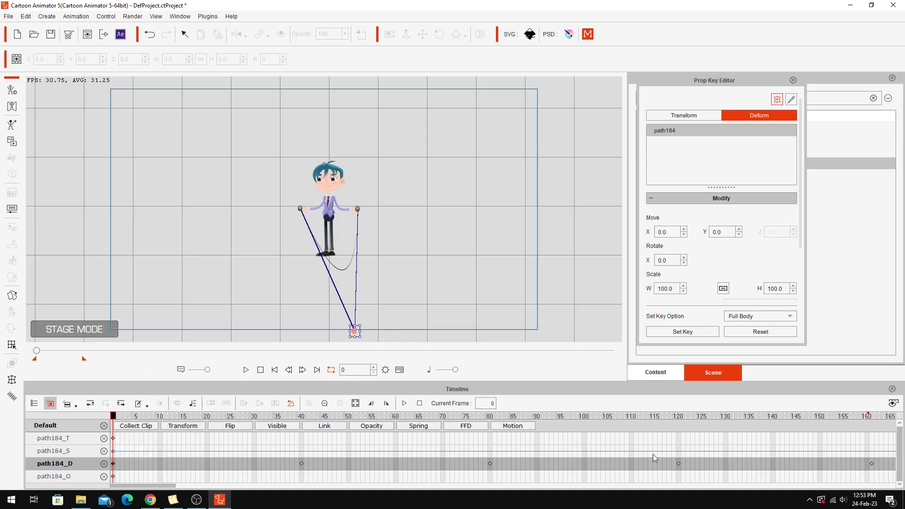
click(871, 463)
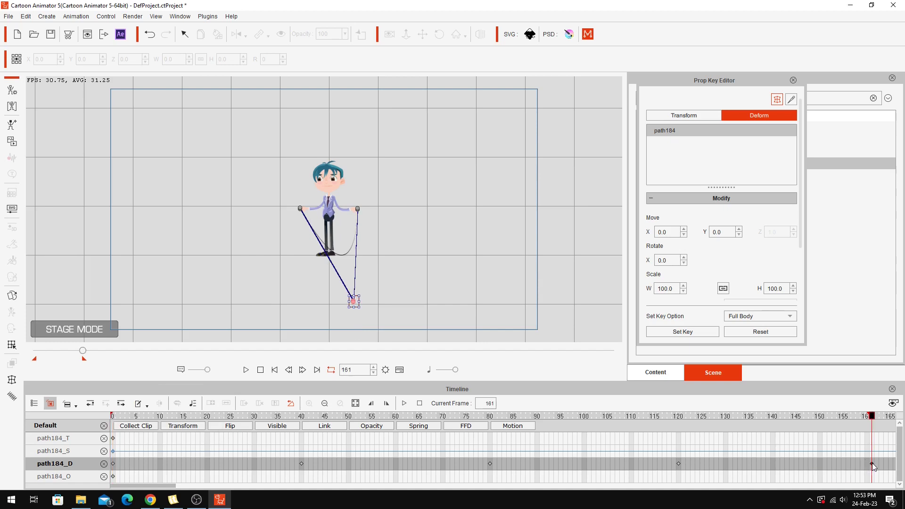
right_click(871, 463)
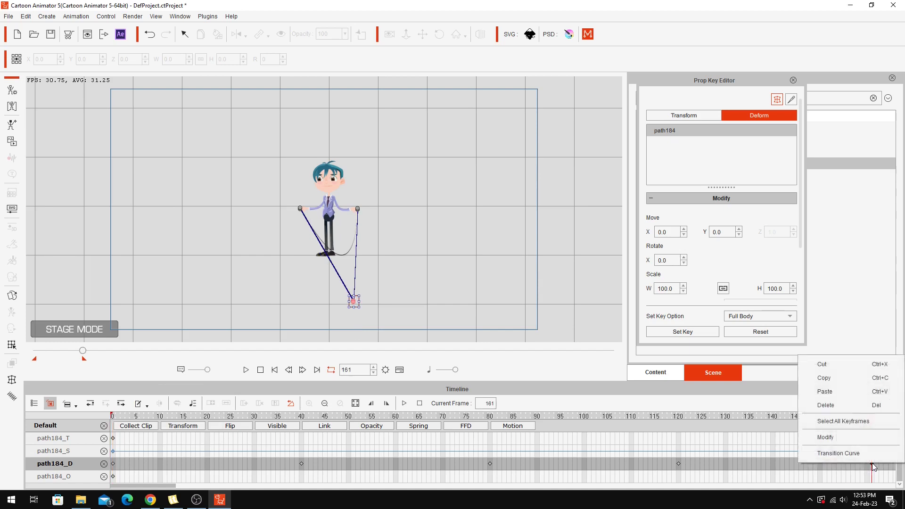
click(836, 394)
Scrub back through the swing to frame 76 and play the rope animation
click(856, 418)
drag(855, 419, 374, 447)
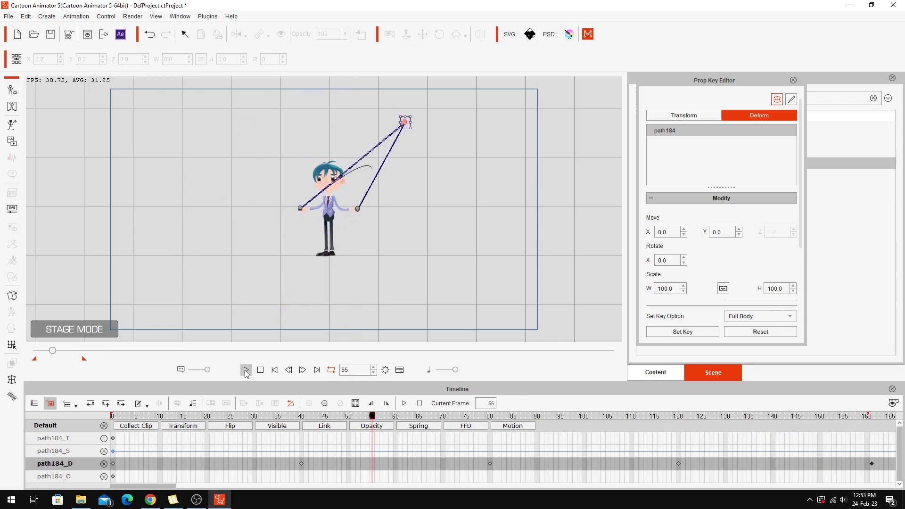
click(245, 370)
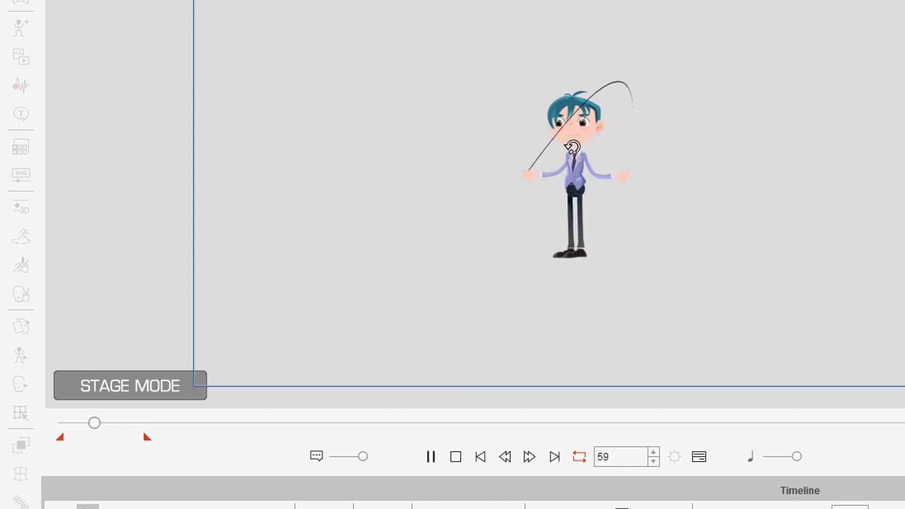
Exit prop key editing, hide the timeline with F3, and replay the swing on the enlarged stage
click(455, 456)
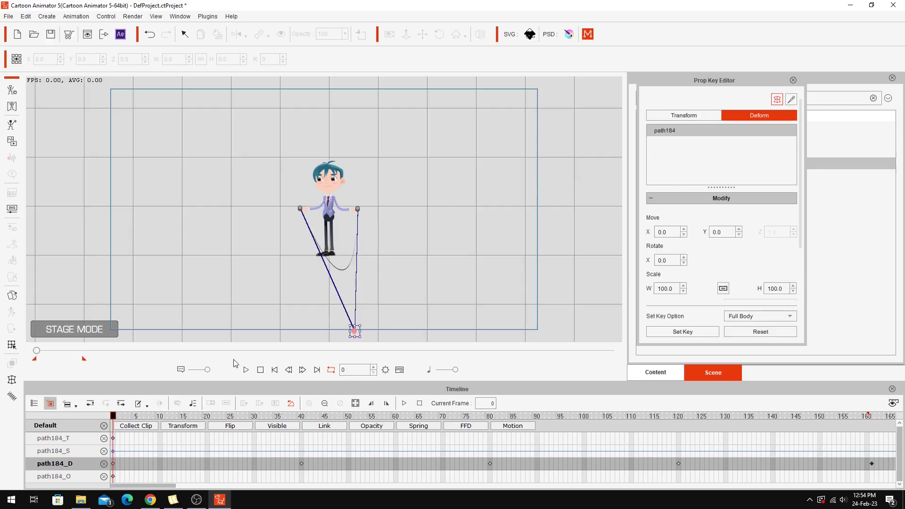
click(390, 36)
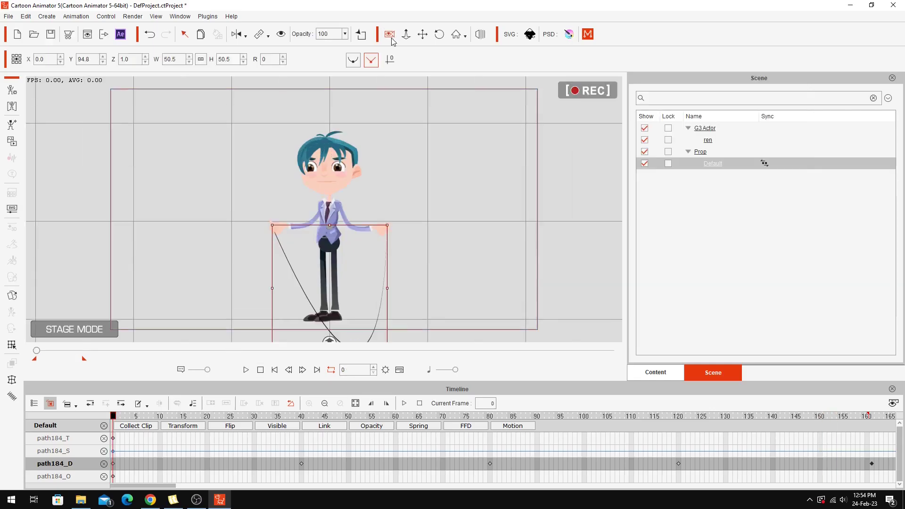
key(F3)
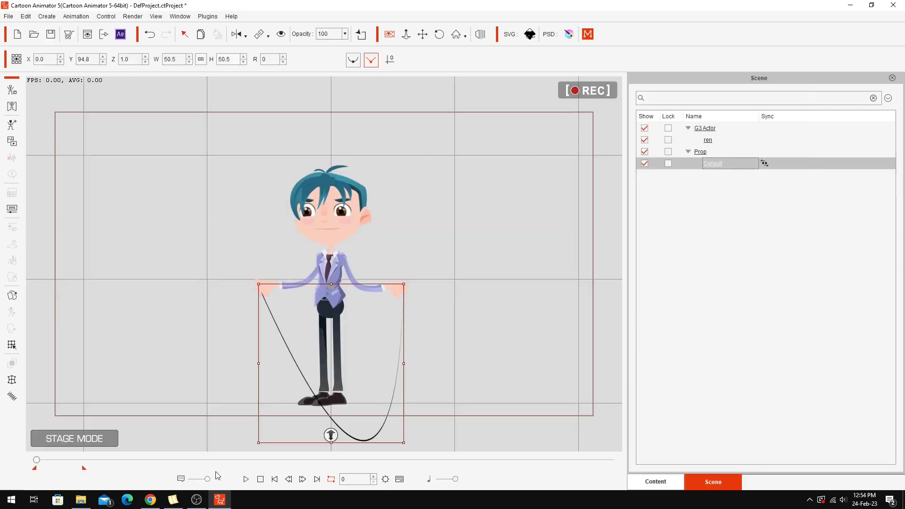
key(space)
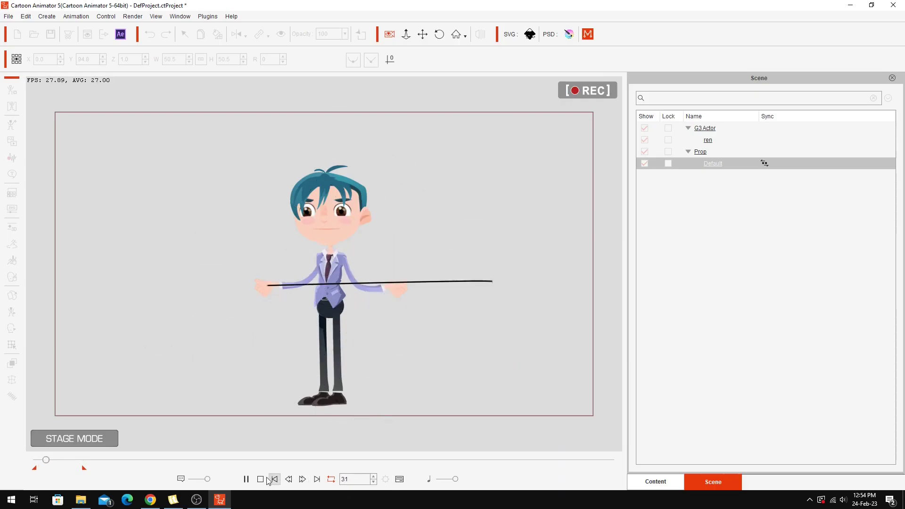
click(313, 389)
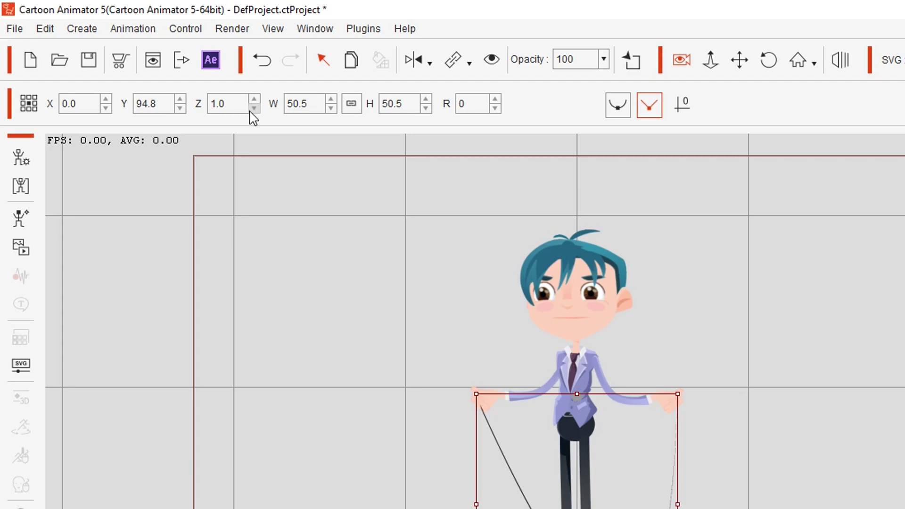
Scrub through frames 40 to 121, set the rope's Z depth to 1.0, and play to check layering
drag(448, 370, 539, 379)
drag(309, 439, 489, 470)
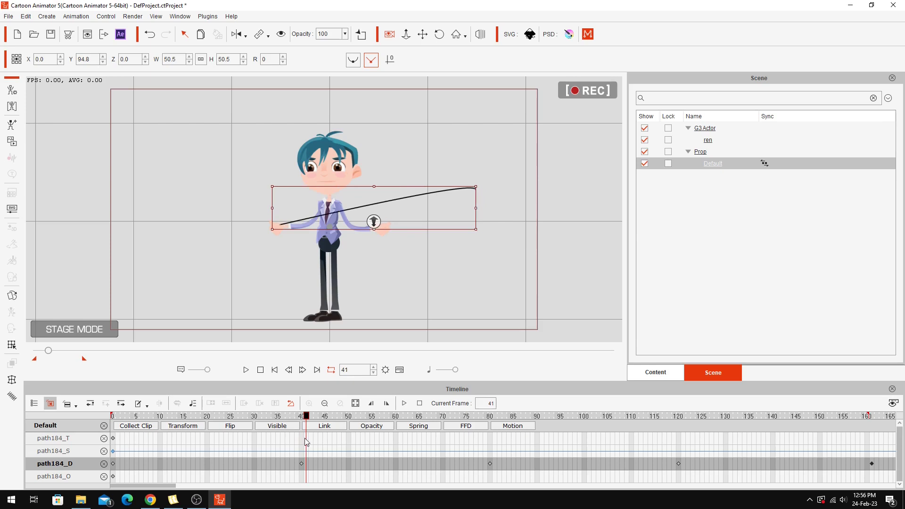
drag(304, 438, 302, 437)
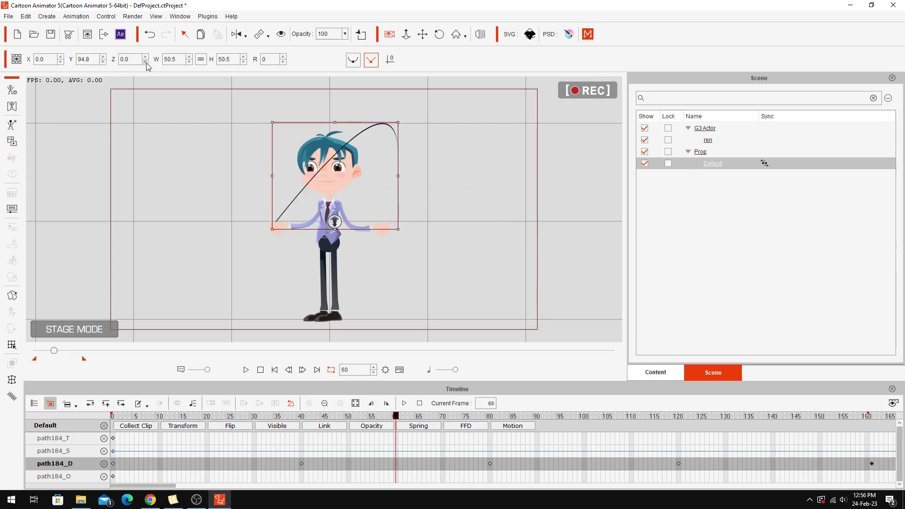
drag(396, 416, 679, 417)
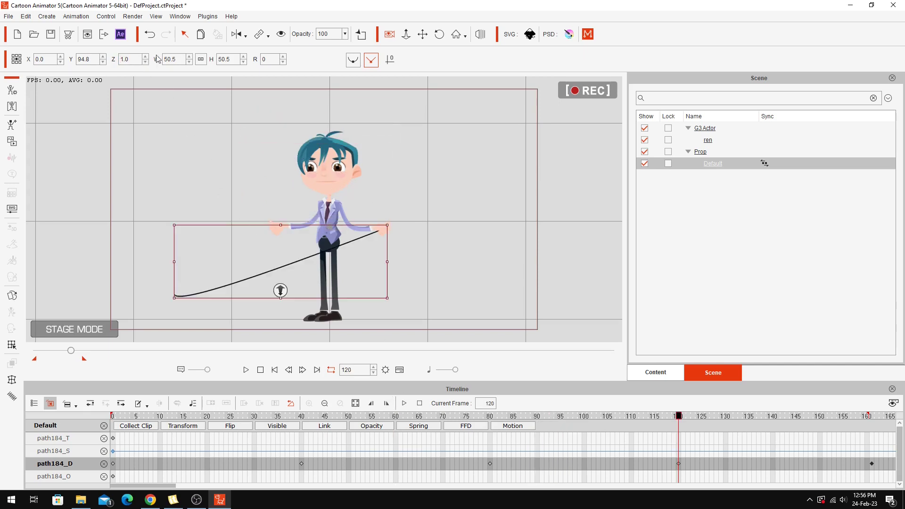
click(872, 415)
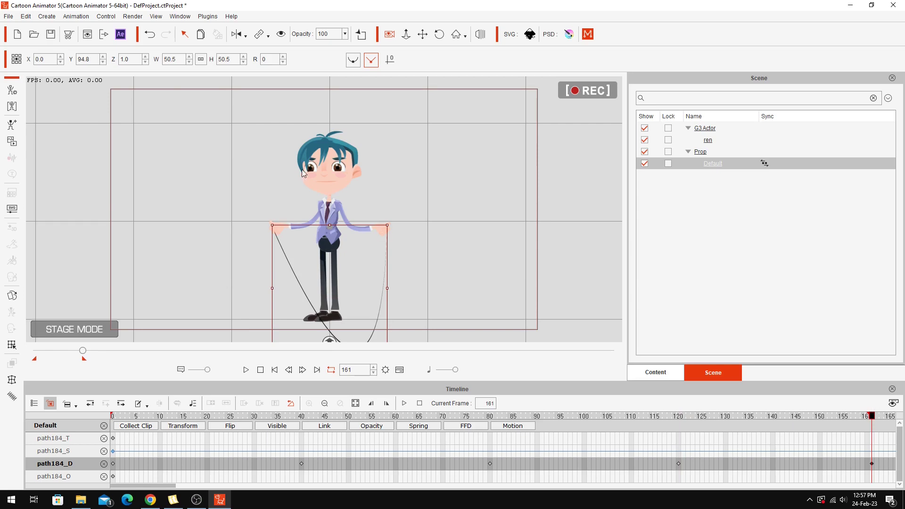
click(681, 416)
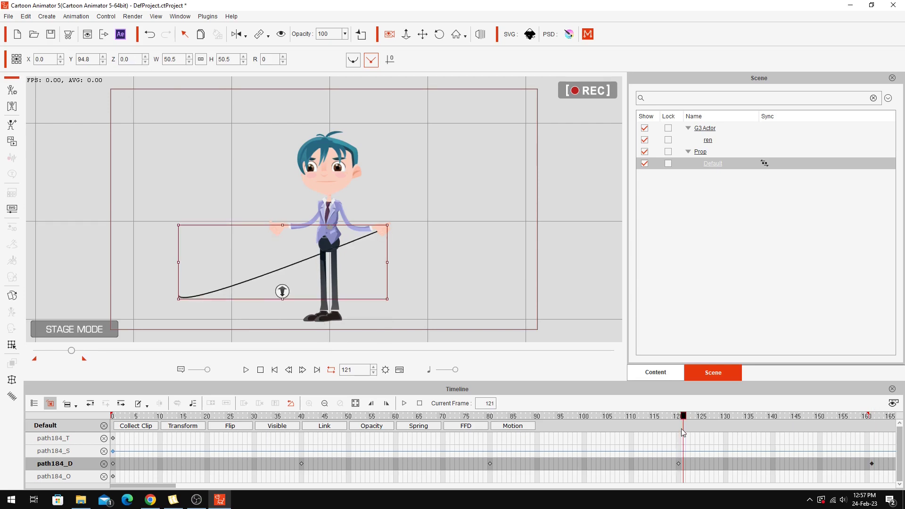
click(145, 57)
click(245, 370)
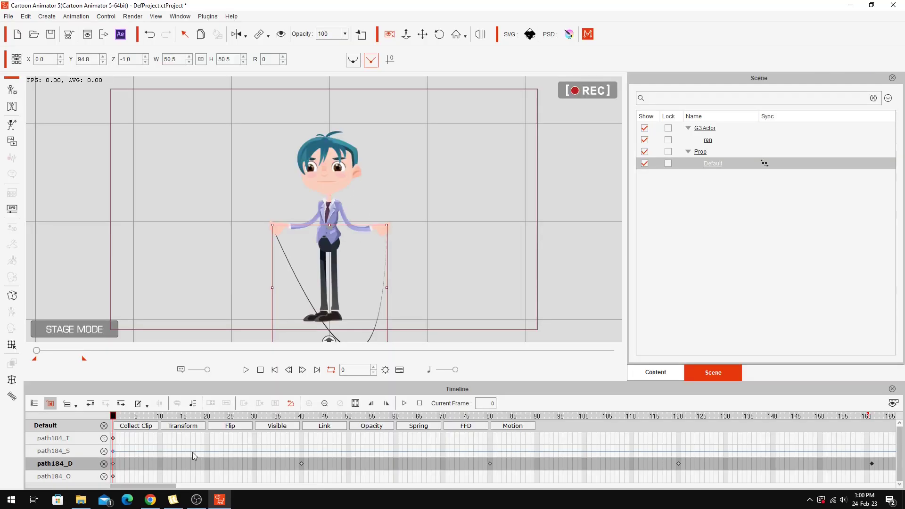
Collect the rope's full frame range as a clip and add it to the Action Menu as 'Skipping Rope'
click(136, 425)
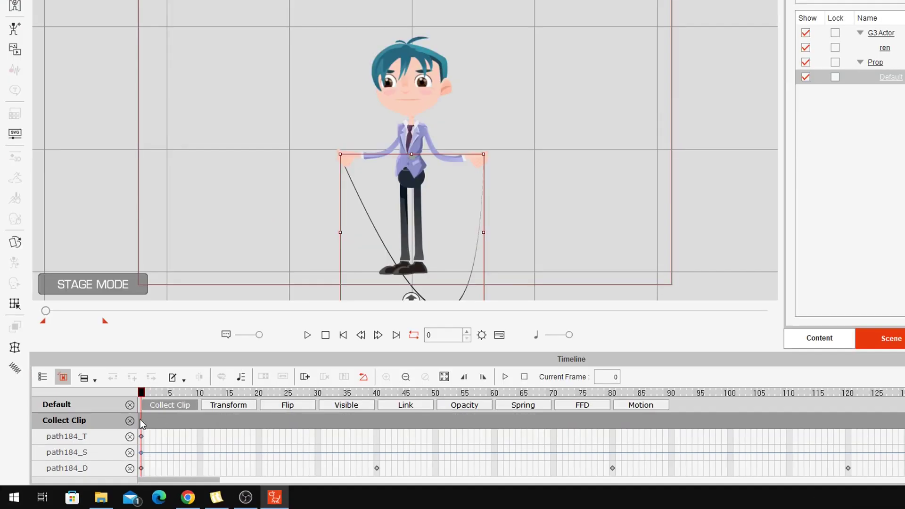
drag(138, 417, 871, 499)
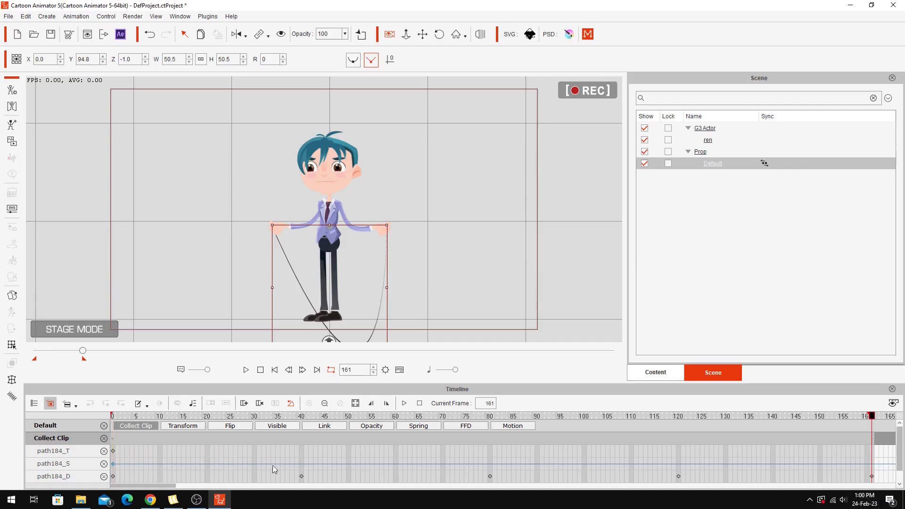
right_click(163, 436)
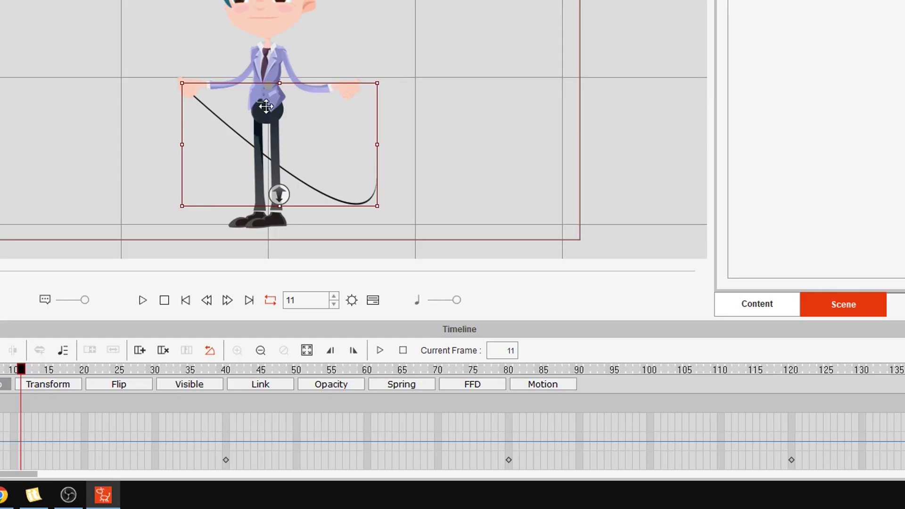
right_click(263, 110)
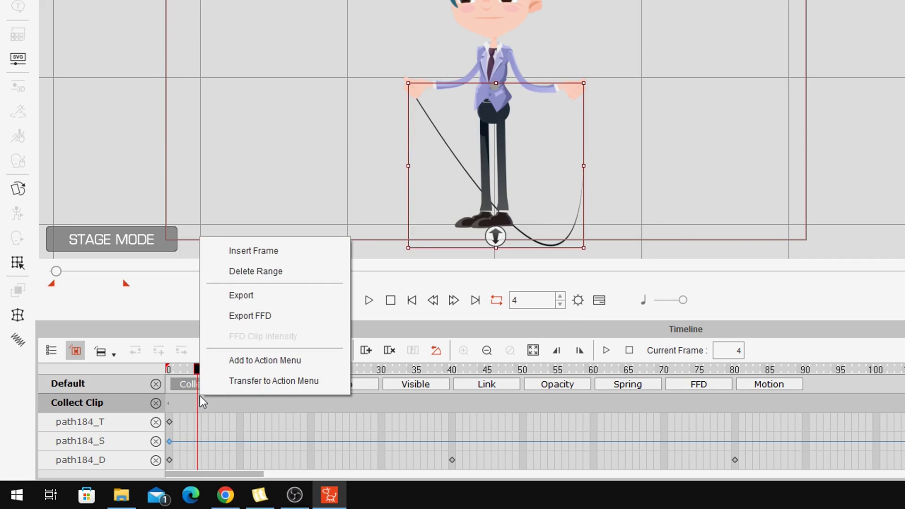
click(272, 368)
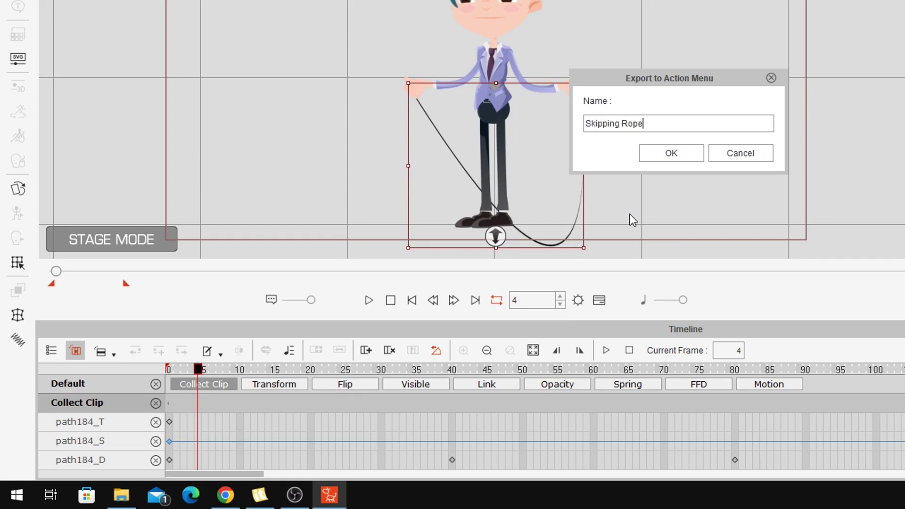
key(Return)
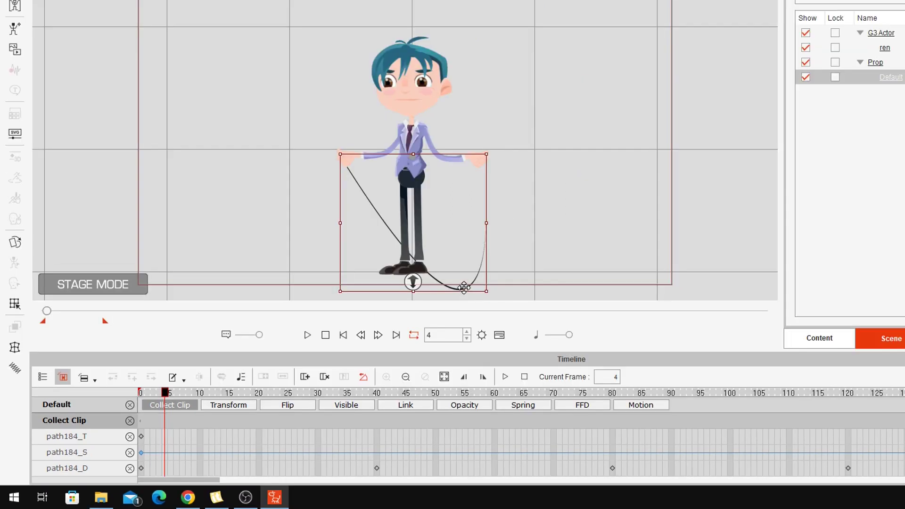
right_click(464, 287)
Remove the rope's existing object animation and check playback without it
click(537, 383)
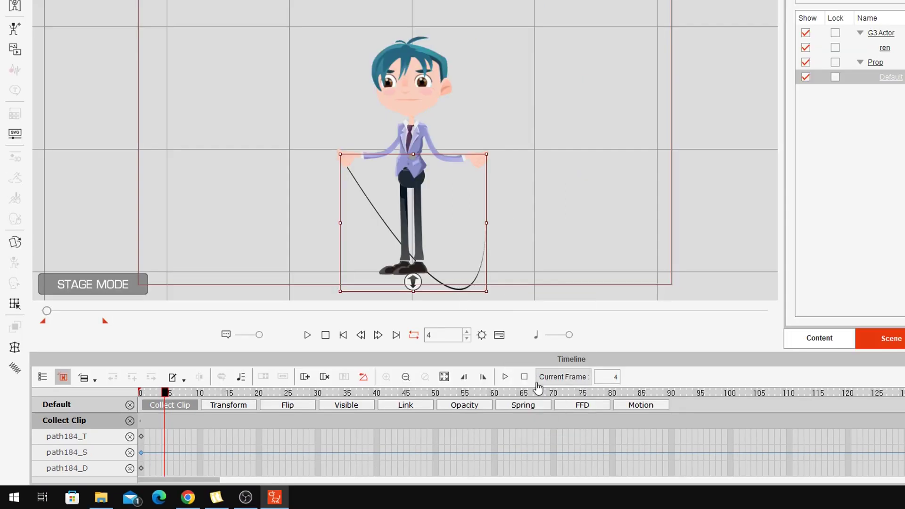
click(311, 338)
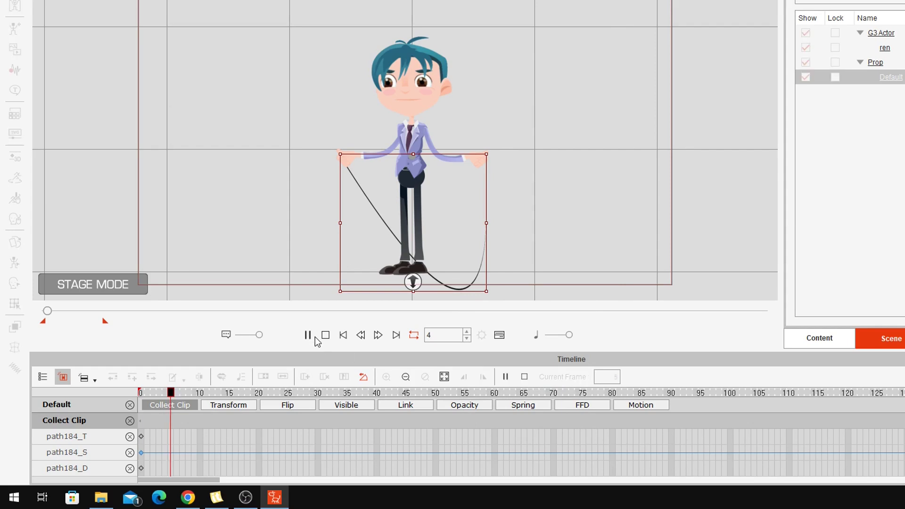
click(327, 337)
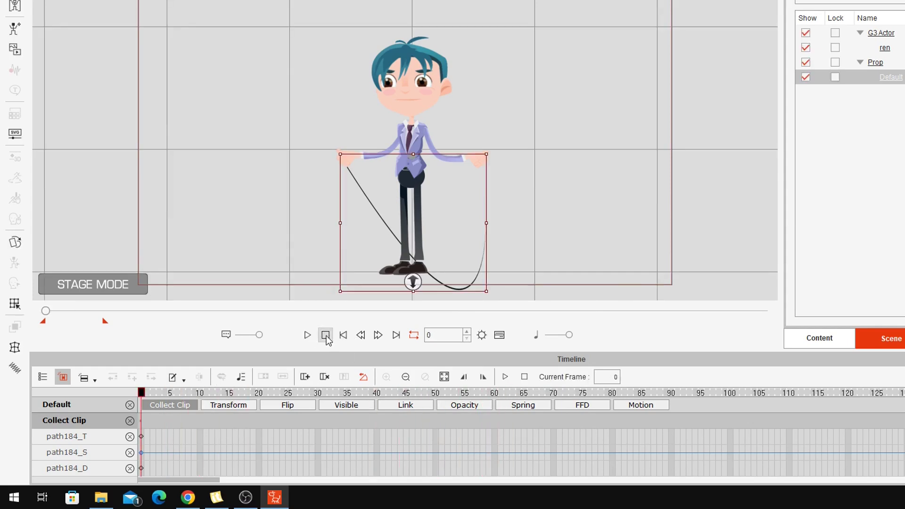
Apply the saved 'Skipping Rope' action to the rope and show its motion clip on the timeline
right_click(366, 198)
mouse_move(377, 208)
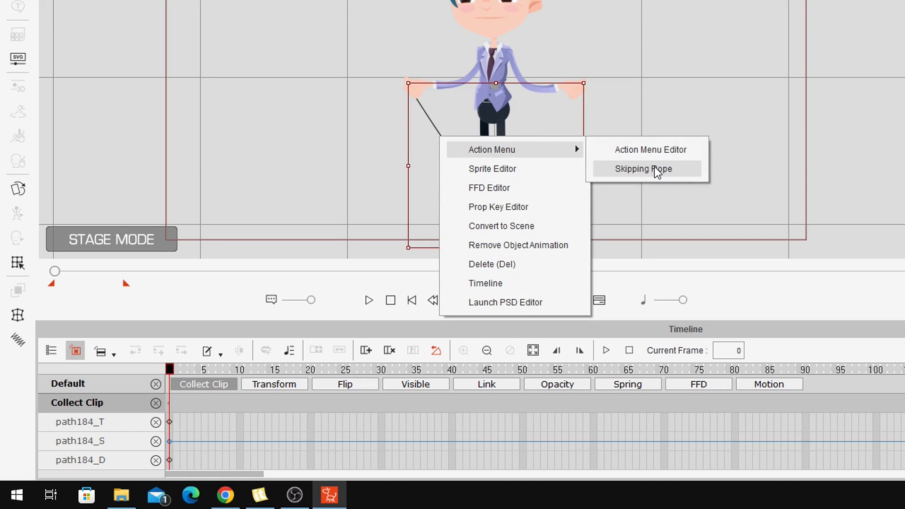
click(655, 169)
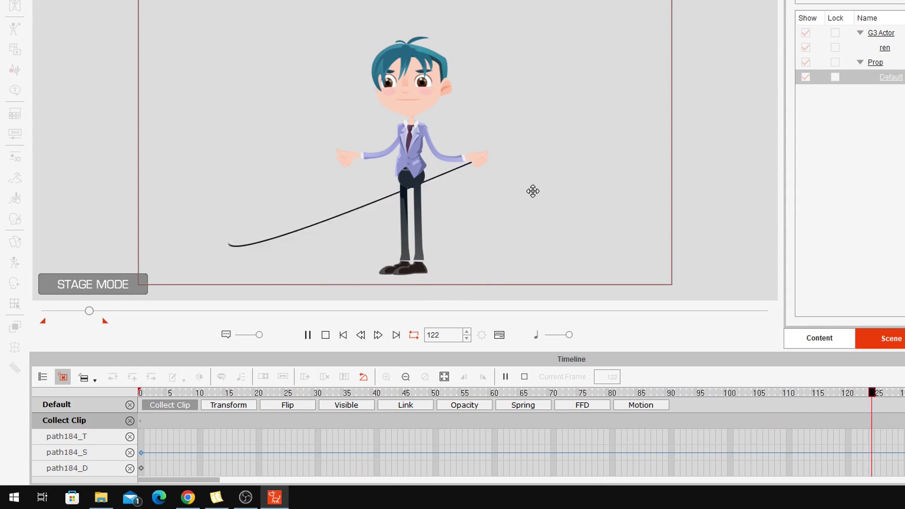
click(325, 334)
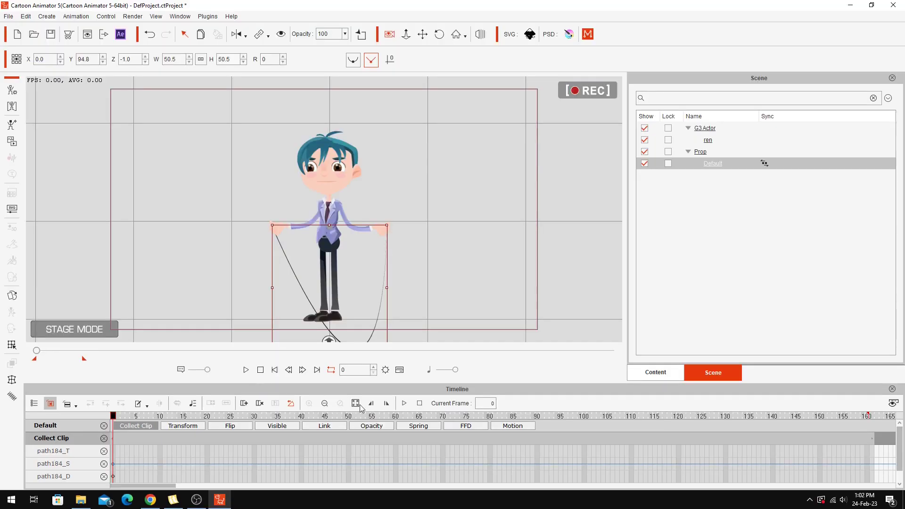
click(505, 426)
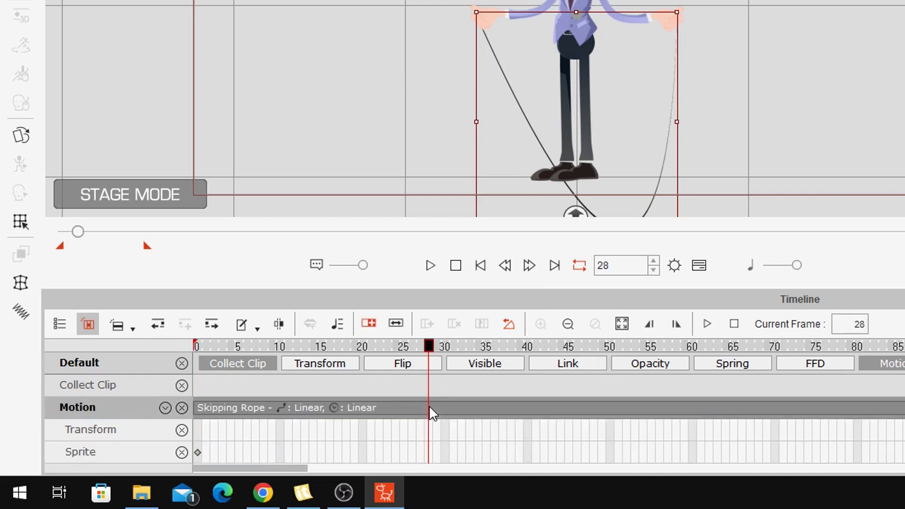
Stretch the Skipping Rope clip to end near frame 43, then play and stop the preview
click(429, 406)
click(396, 323)
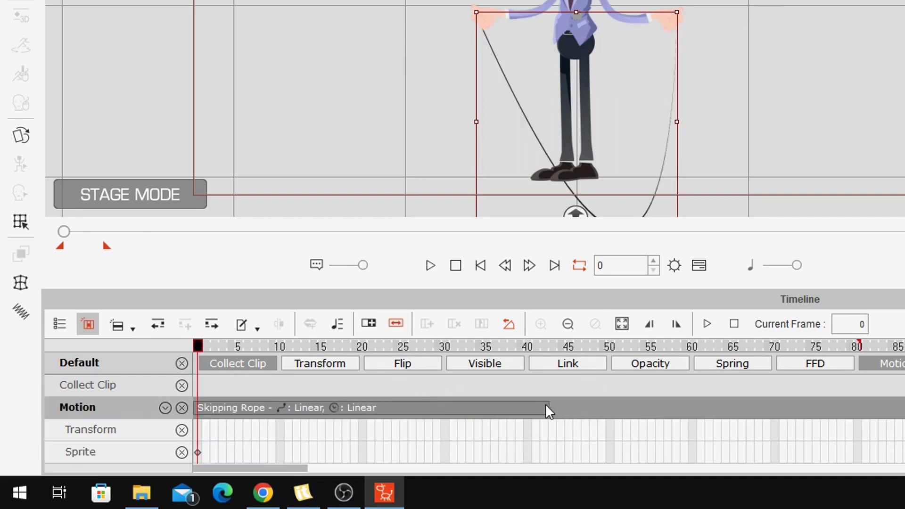
click(429, 266)
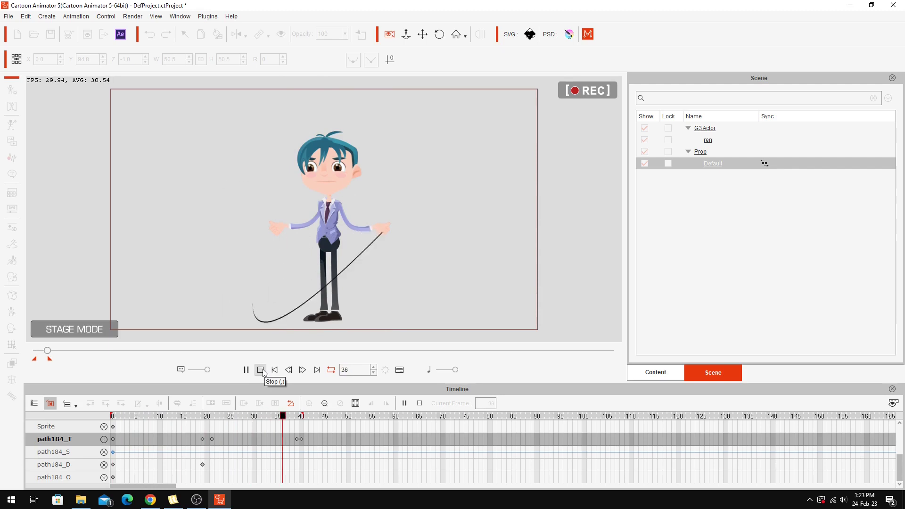
click(260, 370)
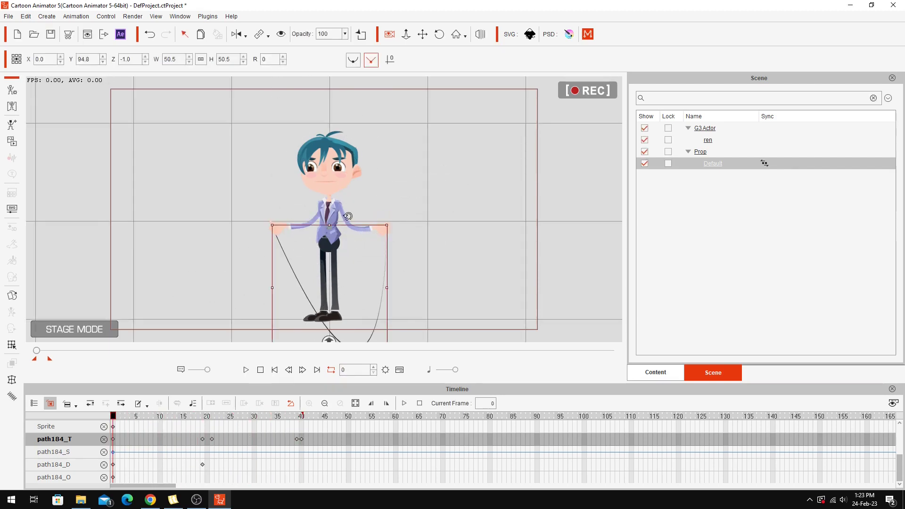
Pull the character's hips into a bent-knee crouch, unlocking the left foot so it can move
click(329, 188)
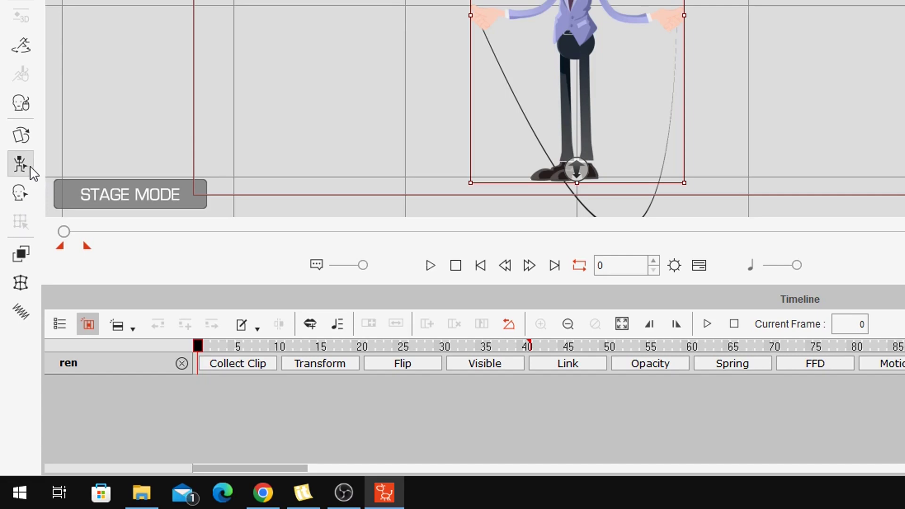
click(29, 170)
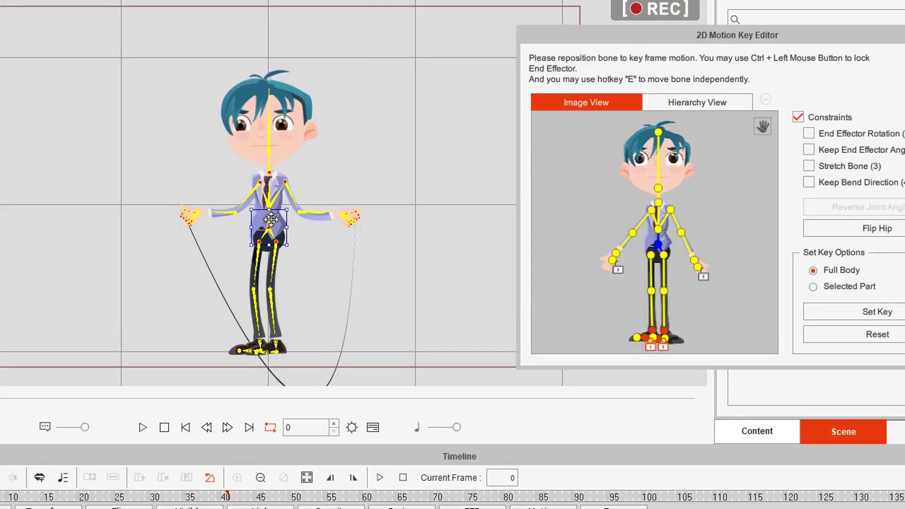
drag(271, 219, 254, 241)
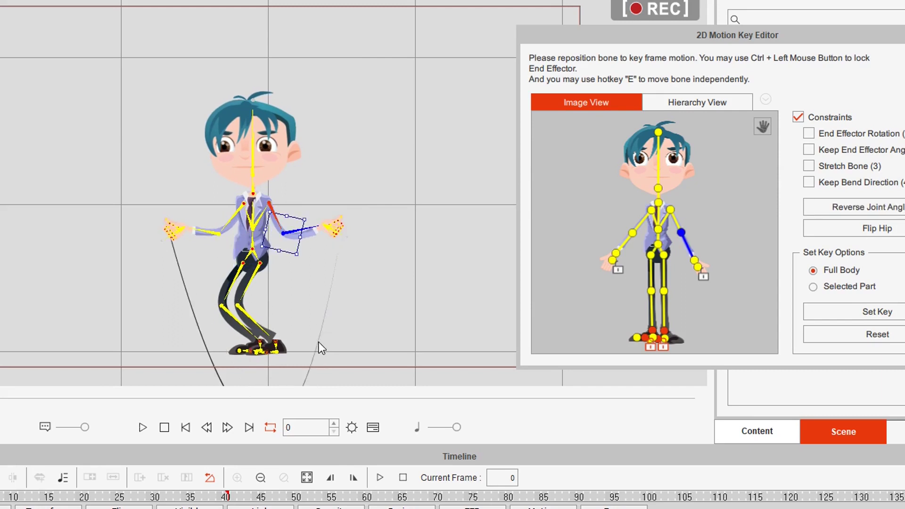
click(652, 348)
drag(253, 249, 254, 221)
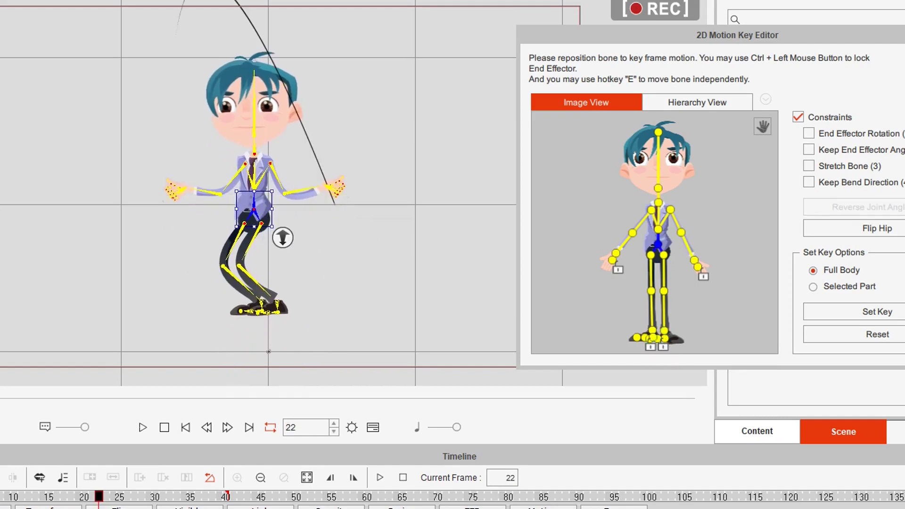
Lower the character's hips further at frame 21 and close the posing editor
key(Left)
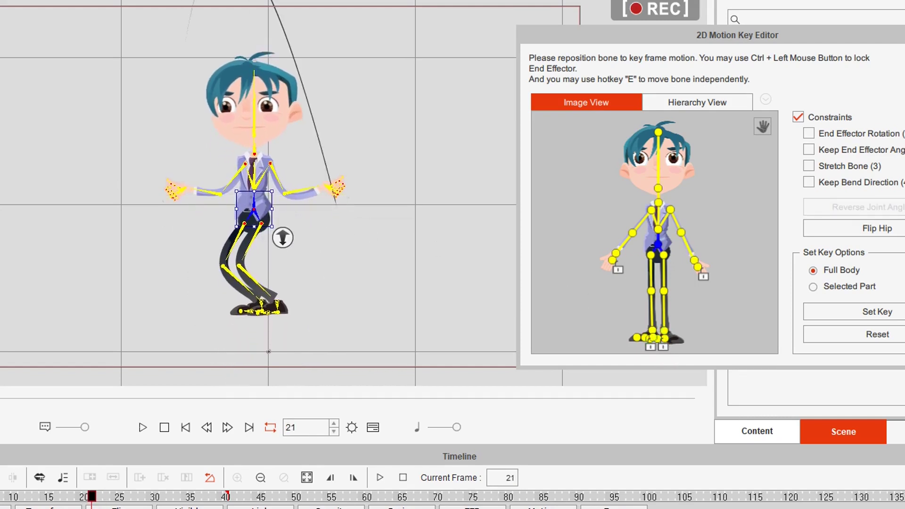
drag(256, 207, 254, 239)
drag(151, 392, 258, 375)
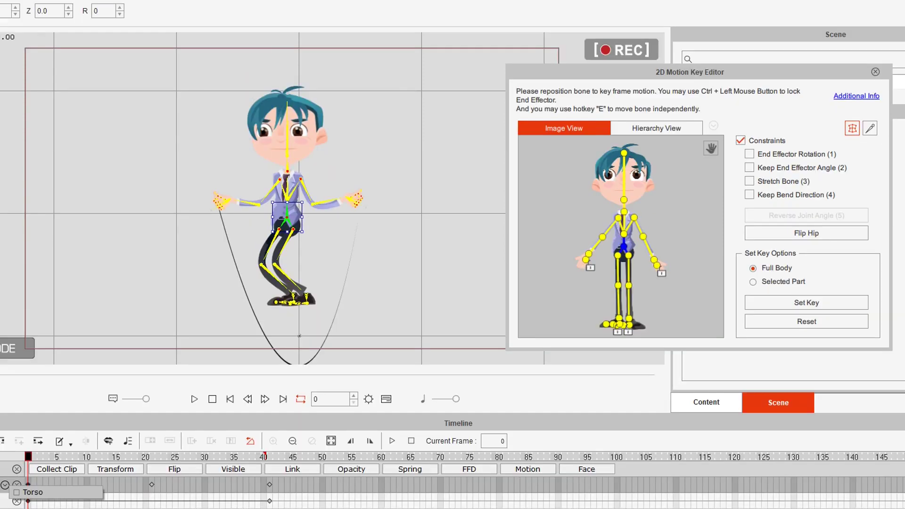
click(875, 72)
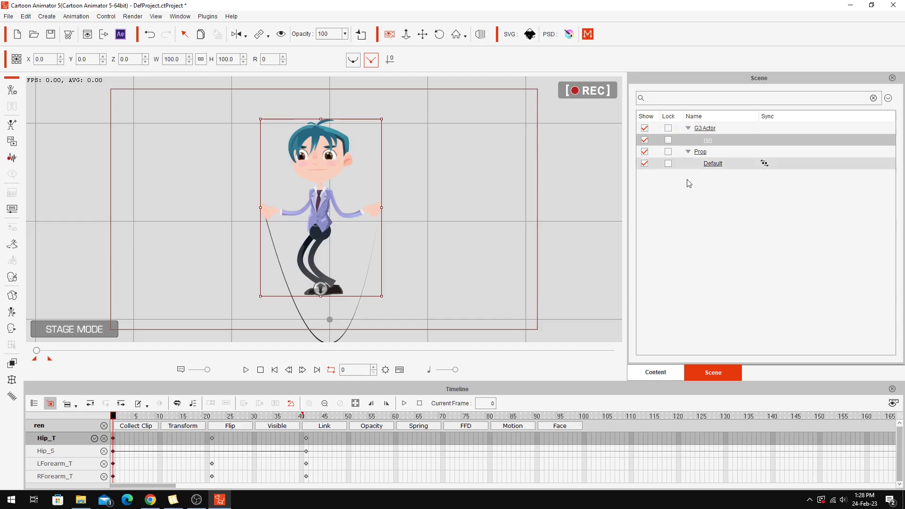
Deform the rope so its right end rests in the right hand, then play the animation
click(303, 324)
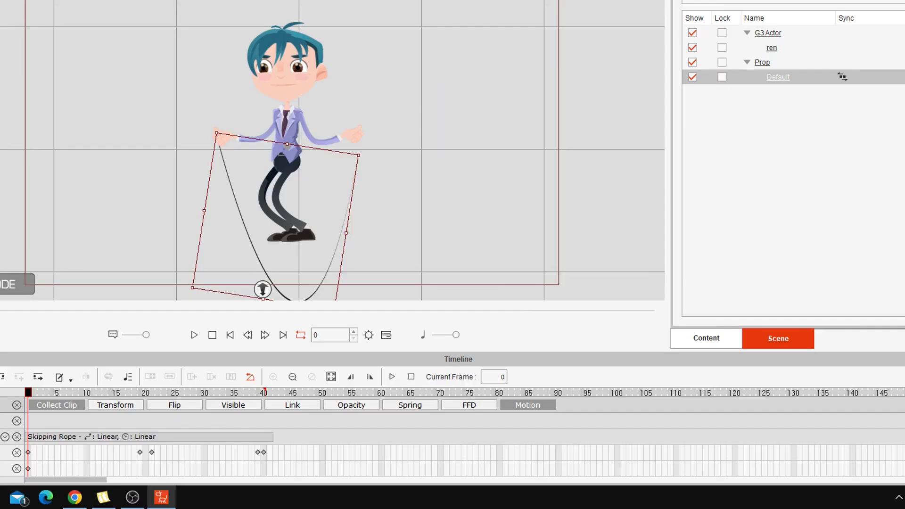
click(20, 222)
click(639, 54)
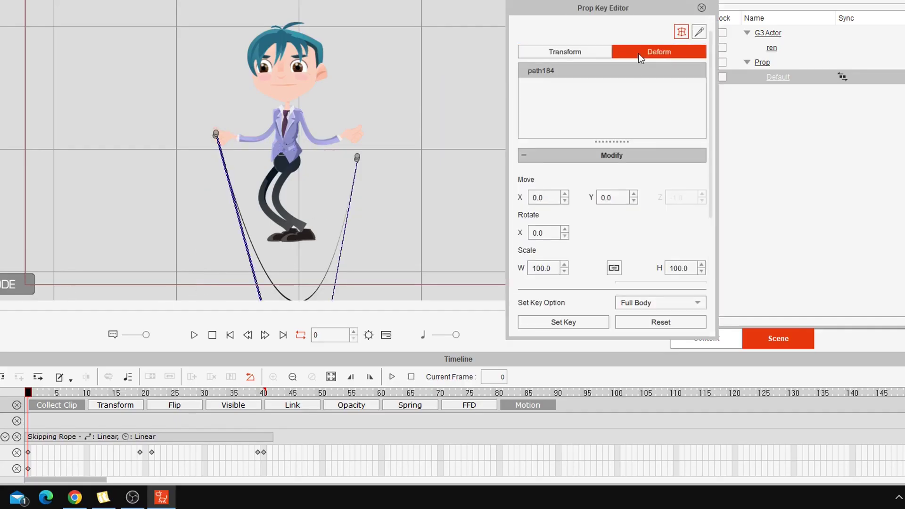
drag(357, 157, 364, 132)
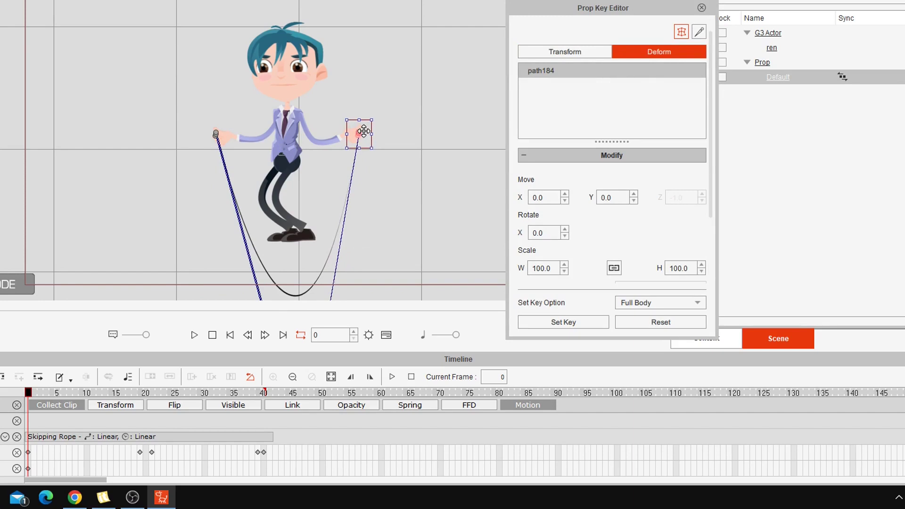
drag(29, 394, 116, 345)
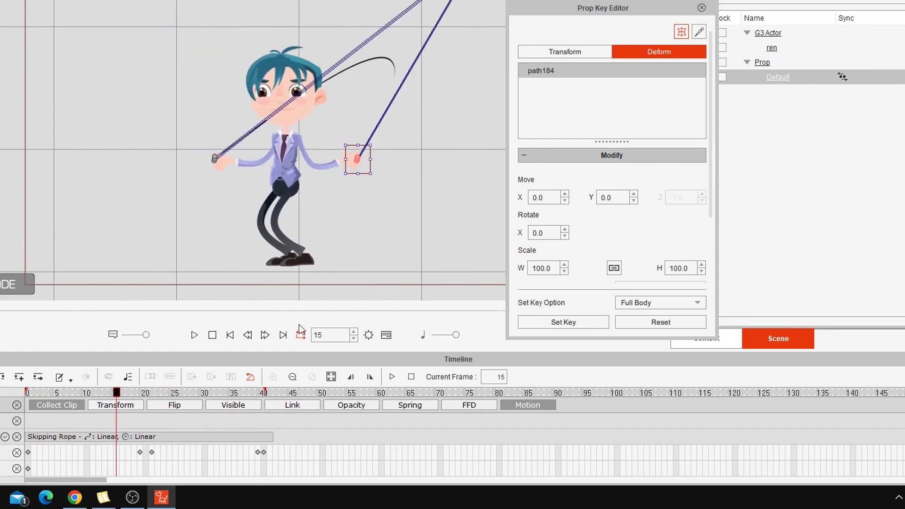
click(701, 8)
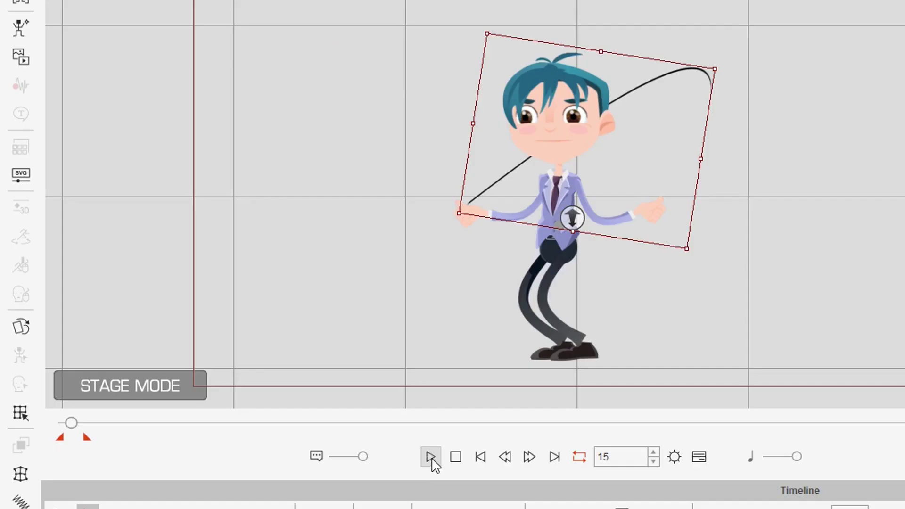
click(429, 457)
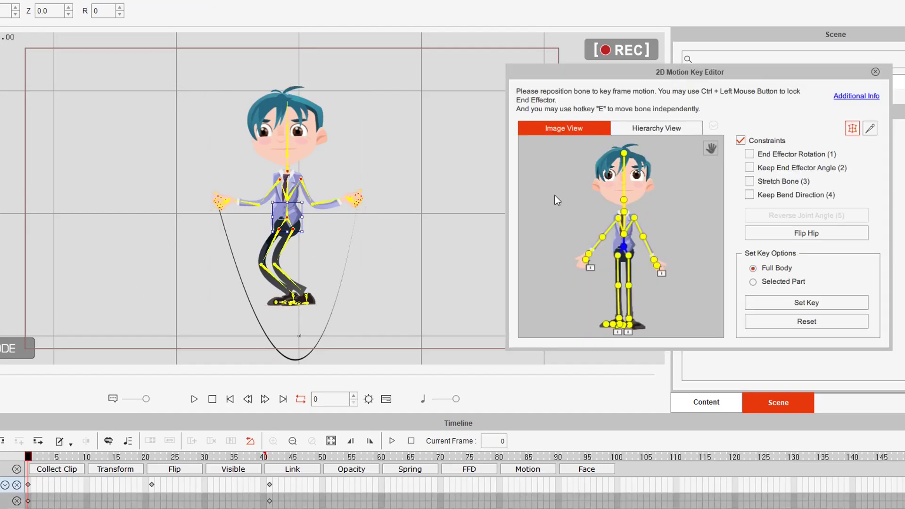
At frame 10, lower the right foot and move the left foot down and right, then preview
click(83, 490)
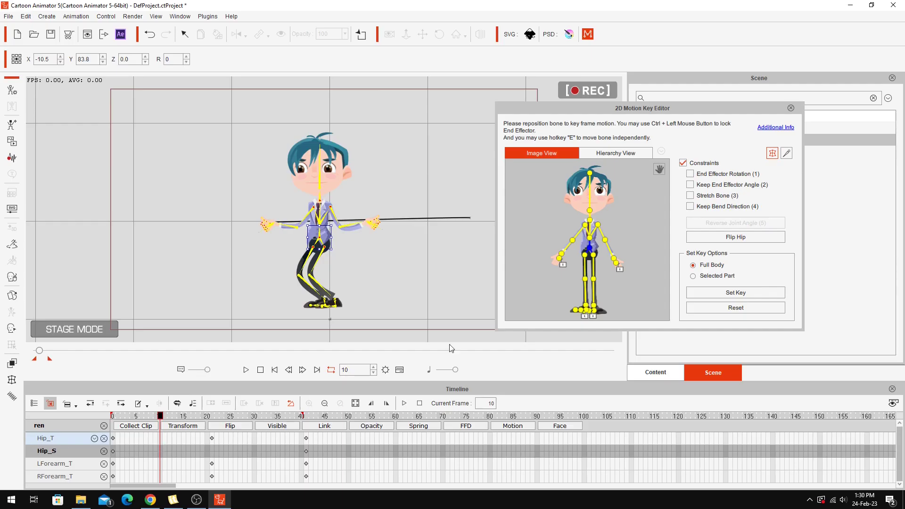
drag(325, 294, 341, 310)
click(593, 305)
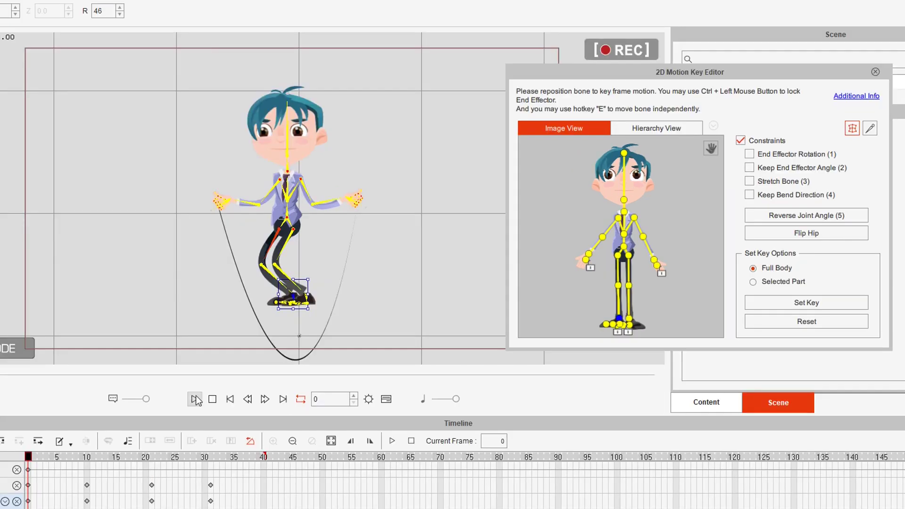
click(245, 370)
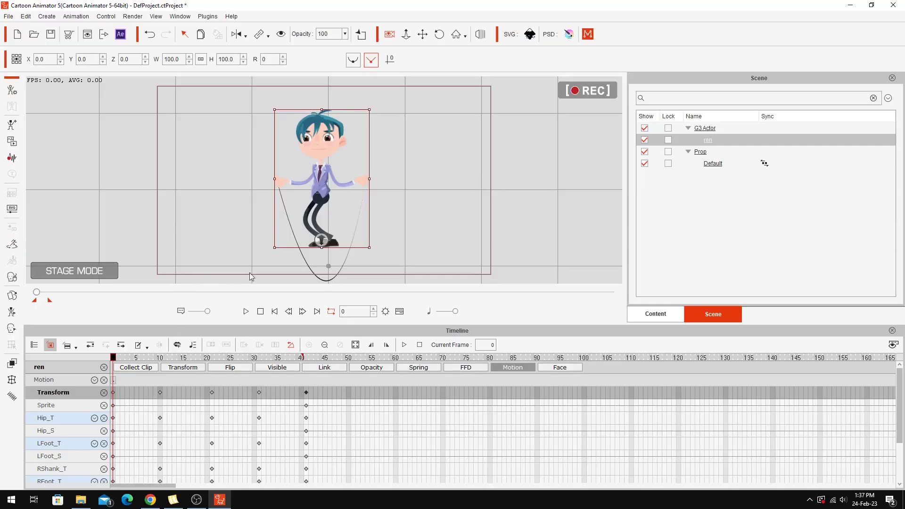
Rotate the forearm at frame 10 to follow the rope and check it in playback
click(11, 311)
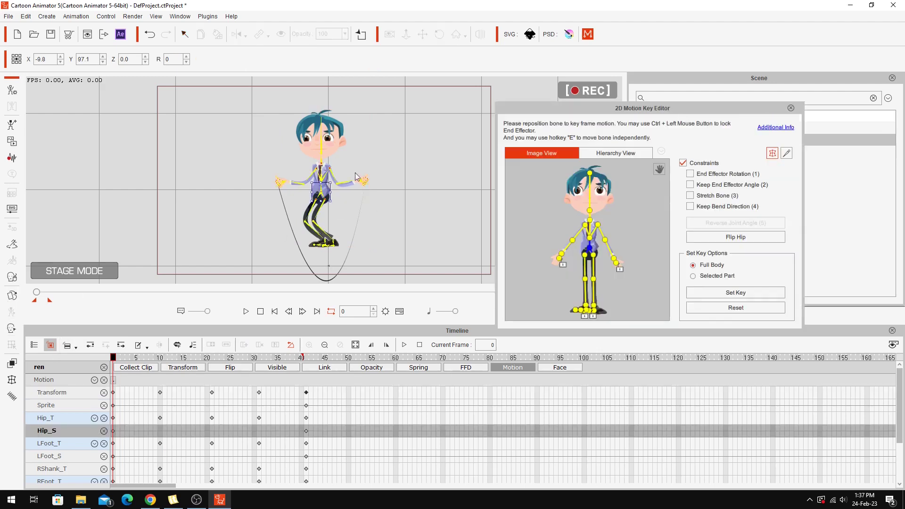
click(571, 241)
drag(310, 164, 314, 166)
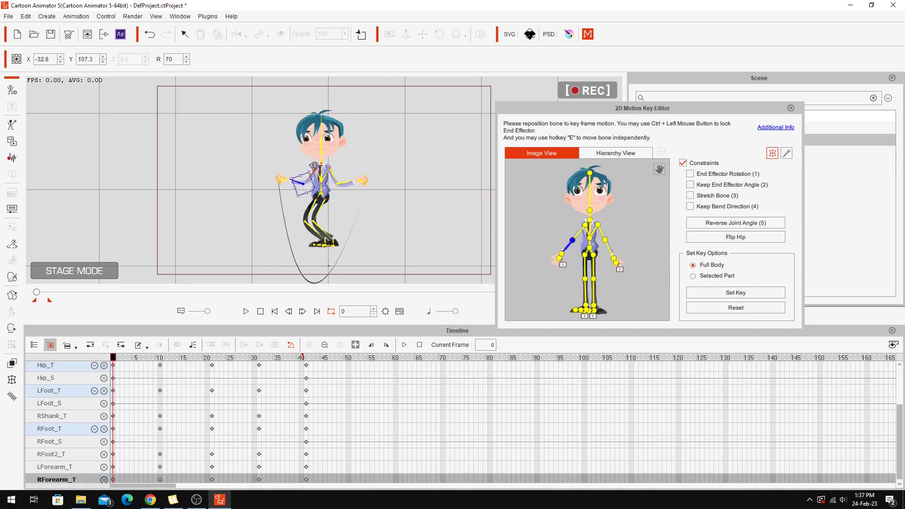
click(344, 186)
key(space)
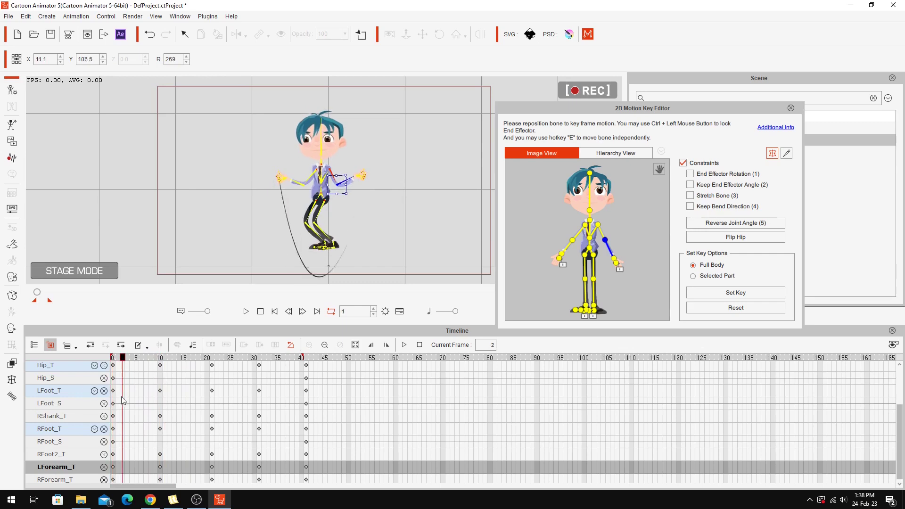
click(161, 408)
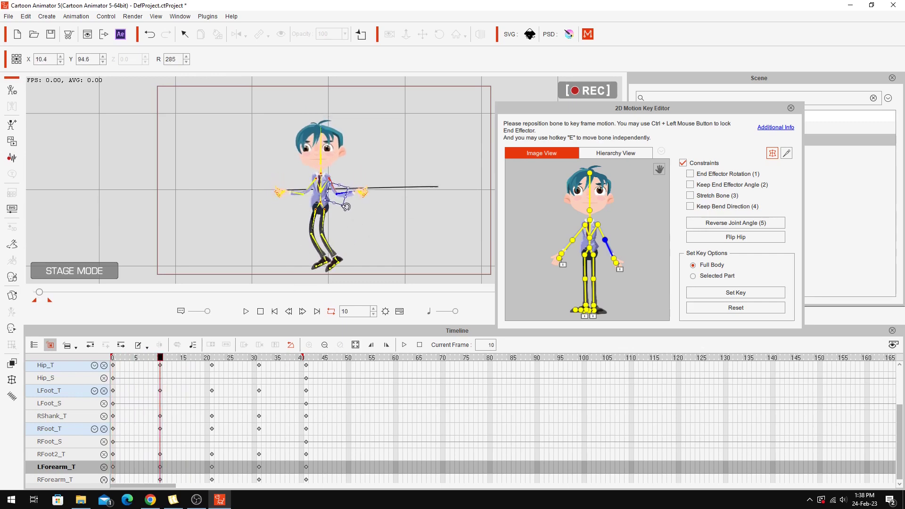
At frame 21, pose the forearms and tilt the head slightly to the left
click(300, 196)
drag(162, 357, 211, 381)
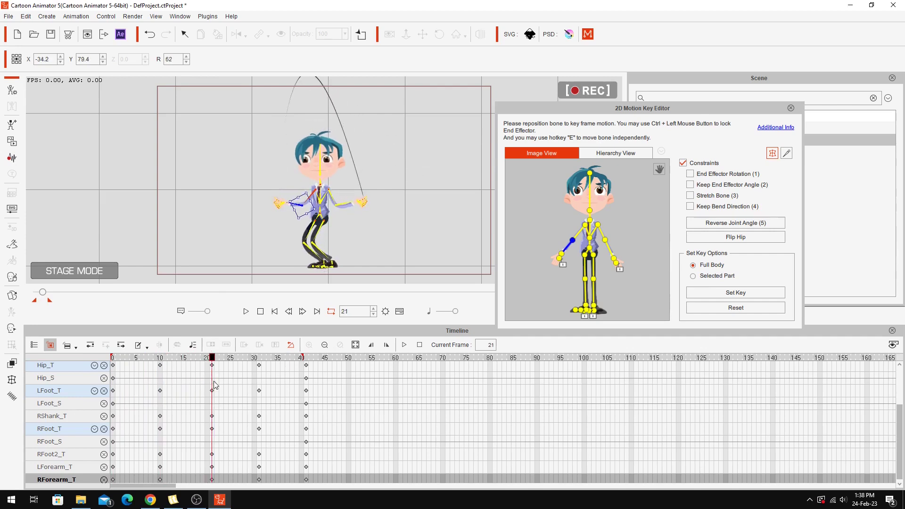
click(343, 208)
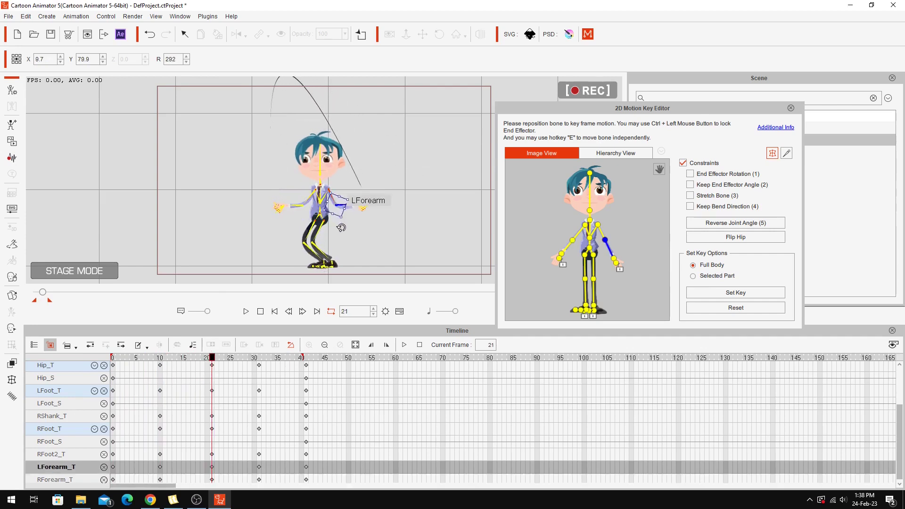
drag(322, 178, 312, 192)
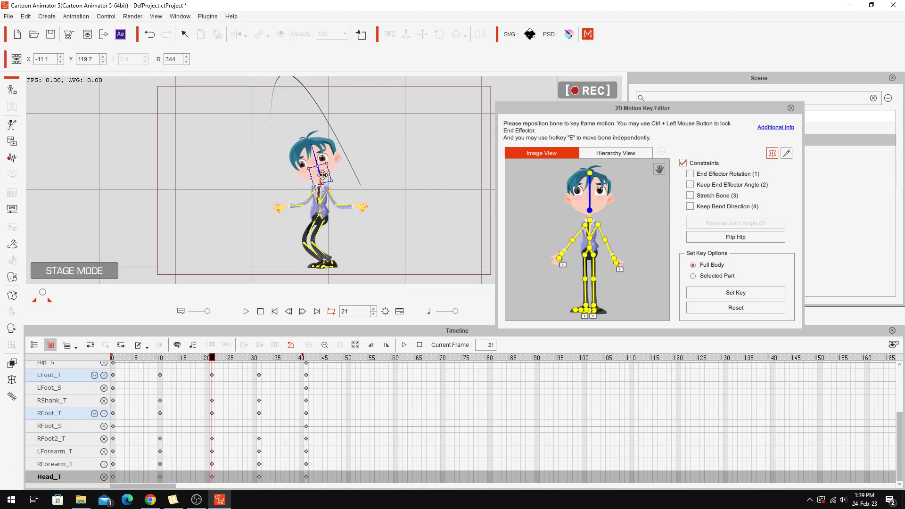
Pose the right and left forearms at frames 31 and 41 to follow the rope
drag(217, 359, 259, 372)
click(306, 179)
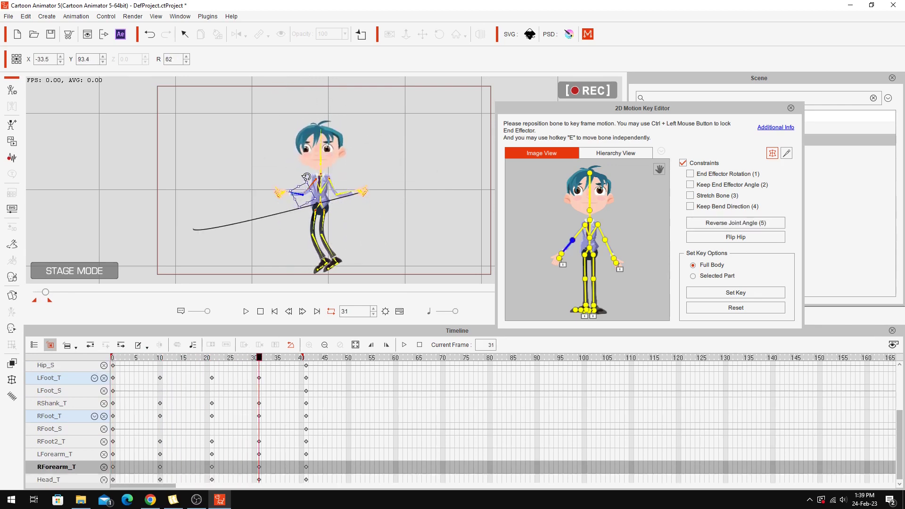
click(351, 190)
drag(261, 360, 308, 389)
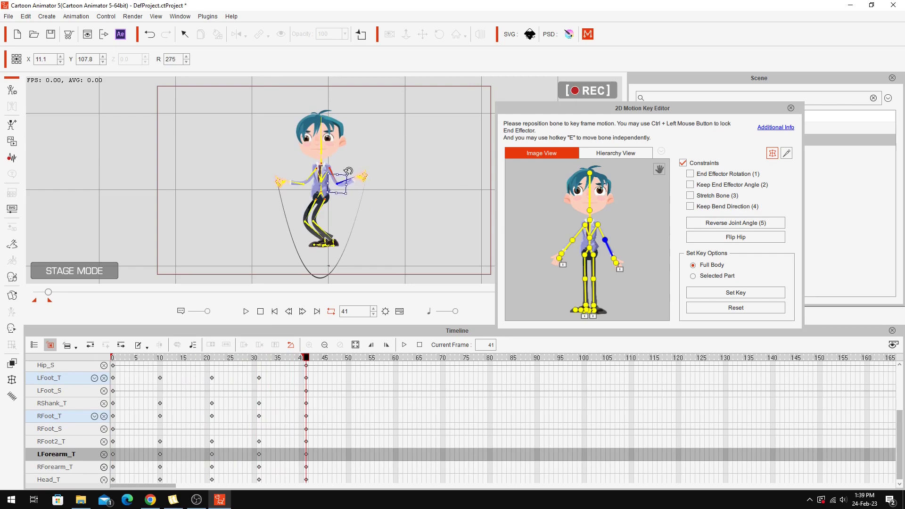
drag(299, 184, 306, 180)
drag(306, 357, 34, 377)
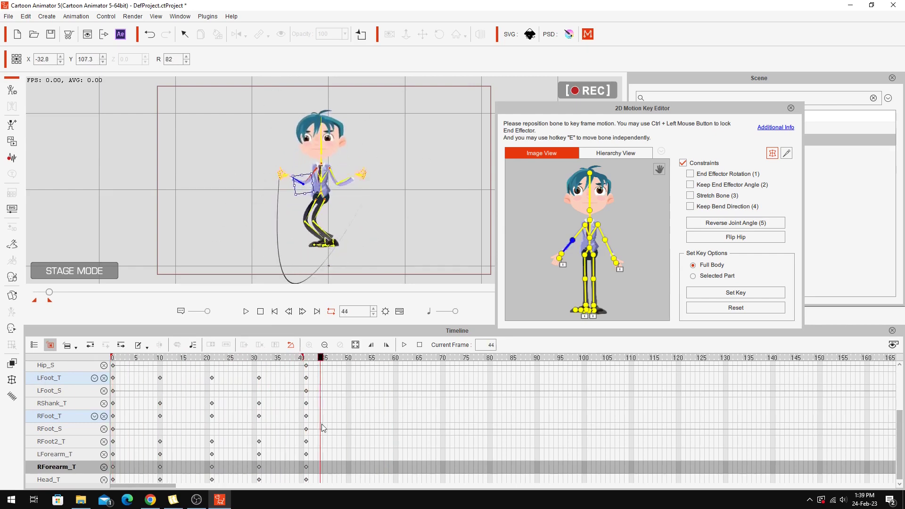
click(791, 108)
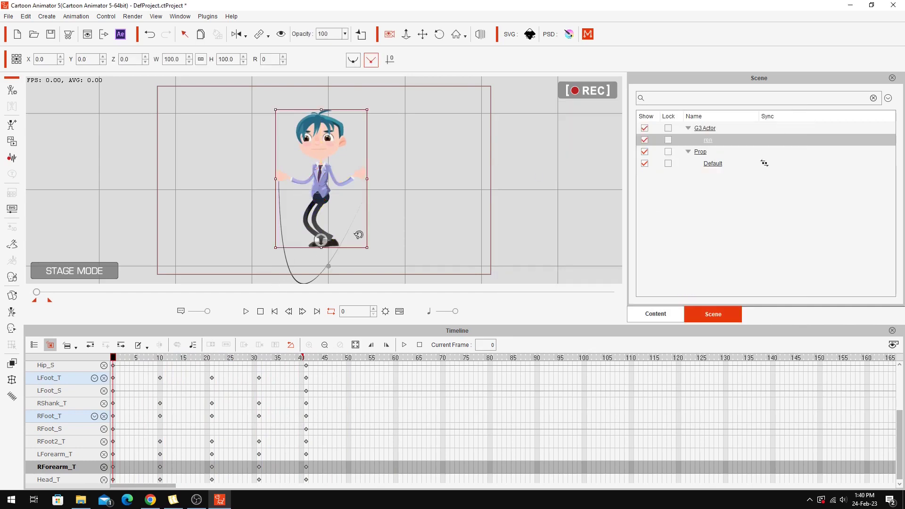
Deform the rope end down beside the hand at frame 13 and preview the swing
click(716, 162)
click(12, 345)
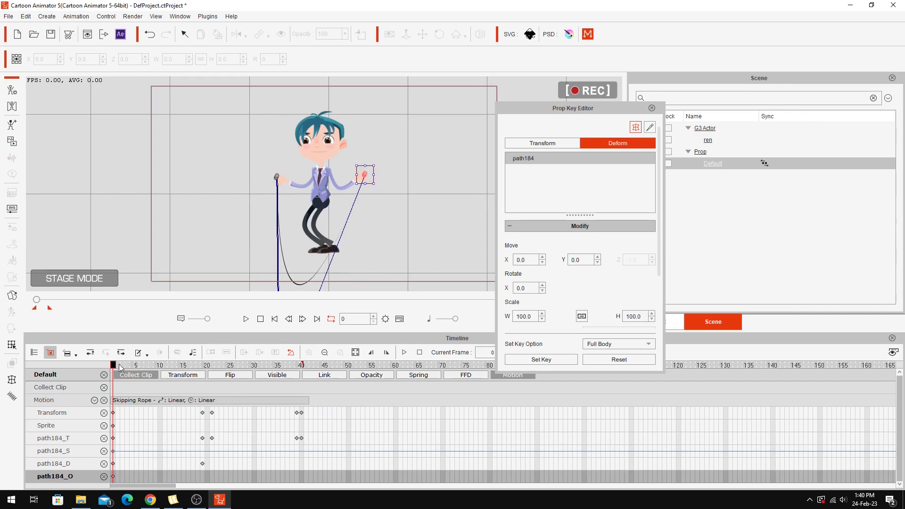
drag(115, 368, 255, 377)
drag(363, 170, 366, 203)
drag(256, 372, 87, 384)
click(246, 319)
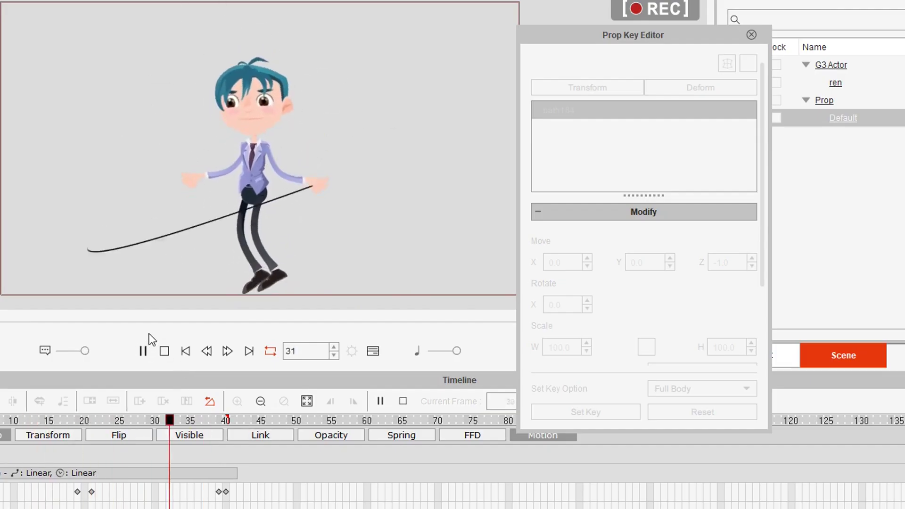
click(165, 353)
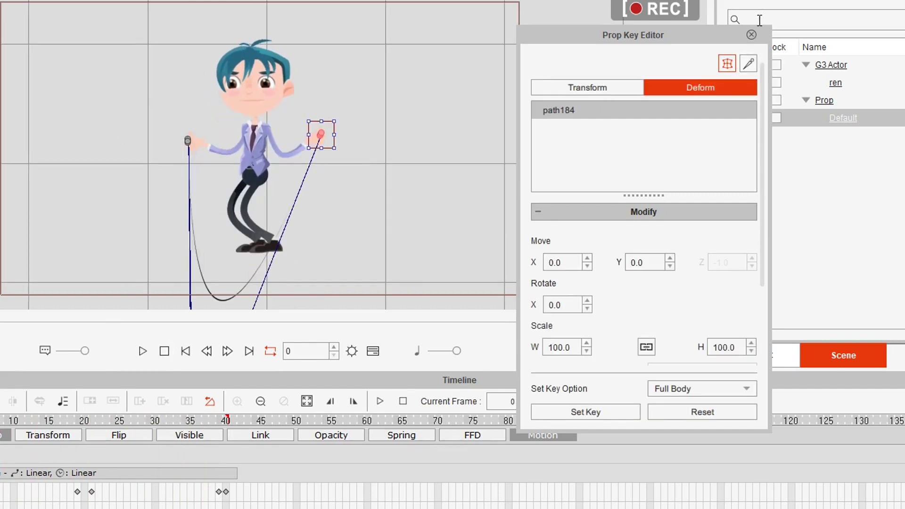
click(751, 34)
Zoom toward the hand and adjust the rope's top and lower points around frame 14
scroll(206, 166, up, 5)
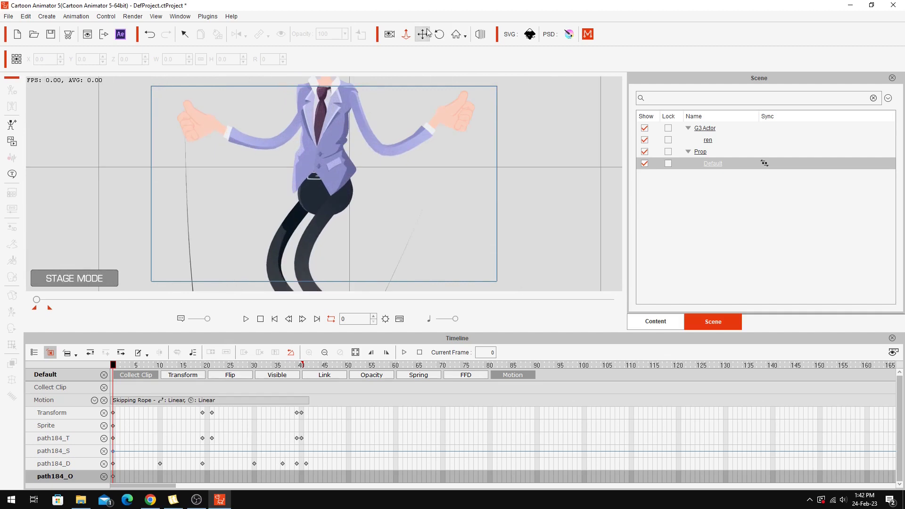
click(426, 33)
drag(253, 128, 364, 191)
scroll(370, 209, up, 2)
click(708, 163)
mouse_move(512, 129)
mouse_down()
mouse_move(504, 129)
mouse_move(542, 131)
mouse_move(502, 137)
mouse_move(531, 134)
mouse_move(524, 135)
mouse_up()
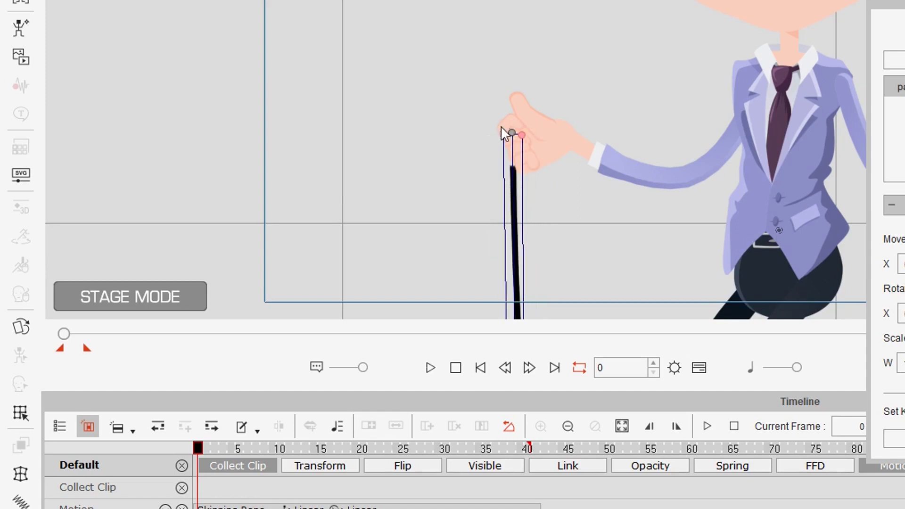
drag(514, 148, 506, 118)
drag(202, 445, 351, 456)
mouse_move(508, 207)
mouse_down()
mouse_move(519, 206)
mouse_move(496, 207)
mouse_up()
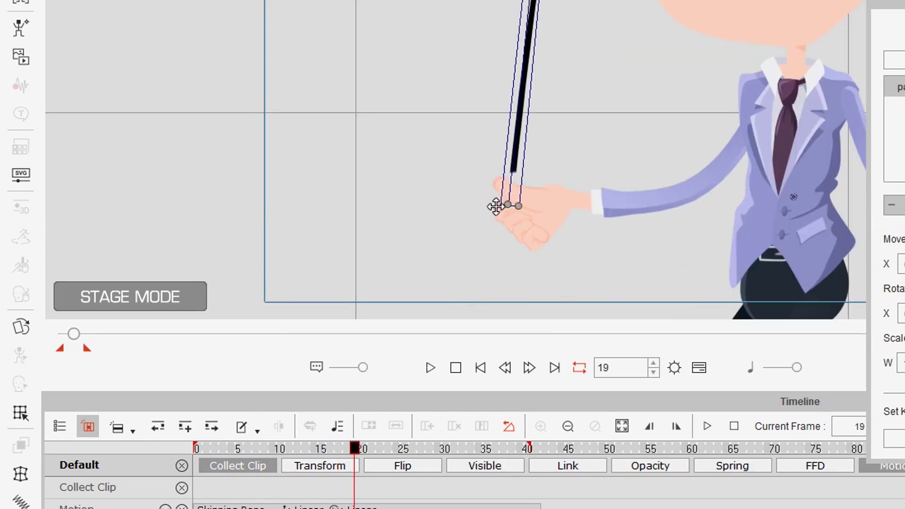
drag(354, 450, 436, 476)
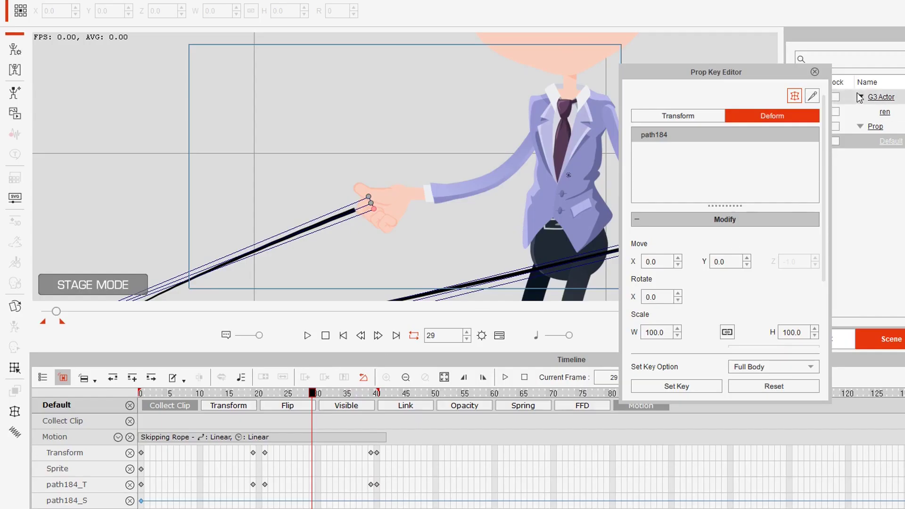
Move the rope's end into the right hand at frame 0 and check frames 1 to 9
click(814, 72)
drag(577, 122, 219, 205)
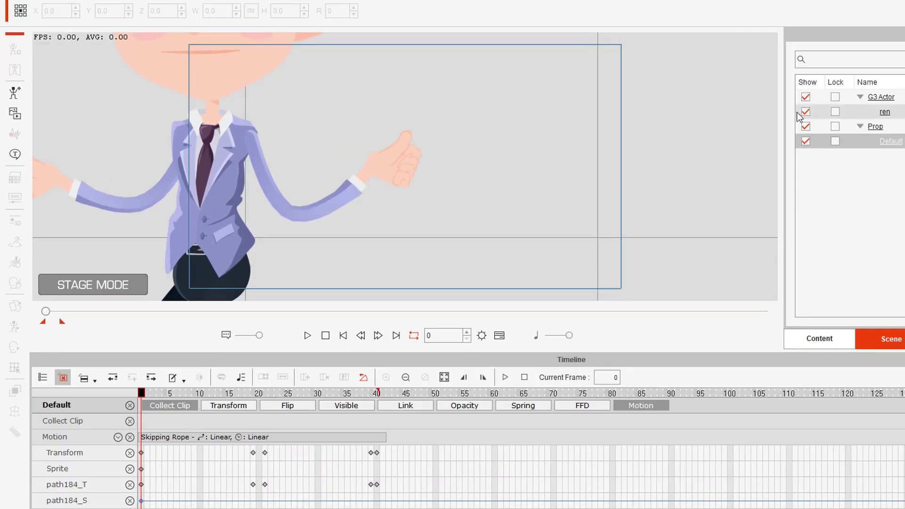
click(895, 141)
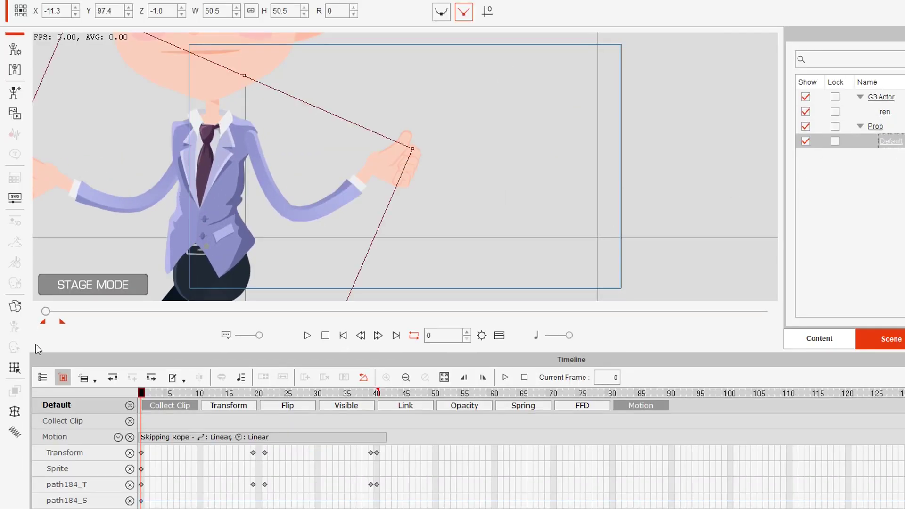
click(15, 368)
click(414, 161)
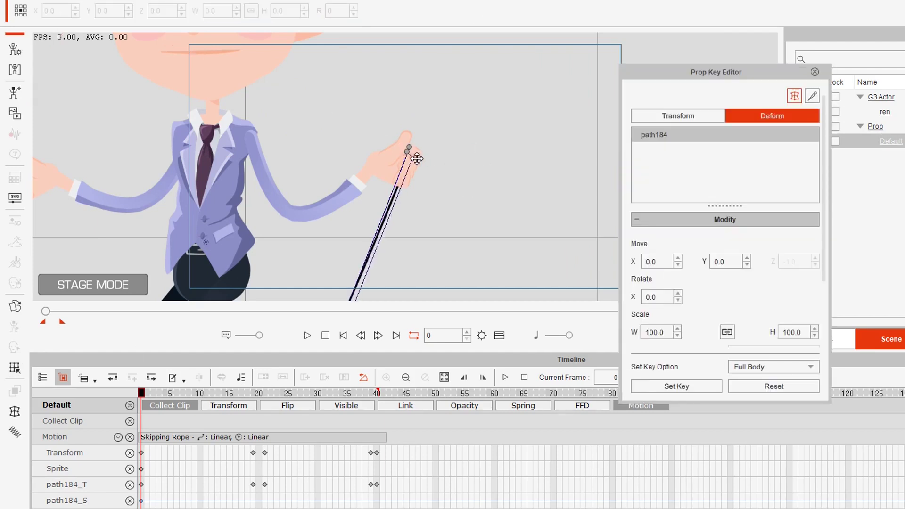
drag(409, 147, 404, 146)
drag(143, 394, 178, 402)
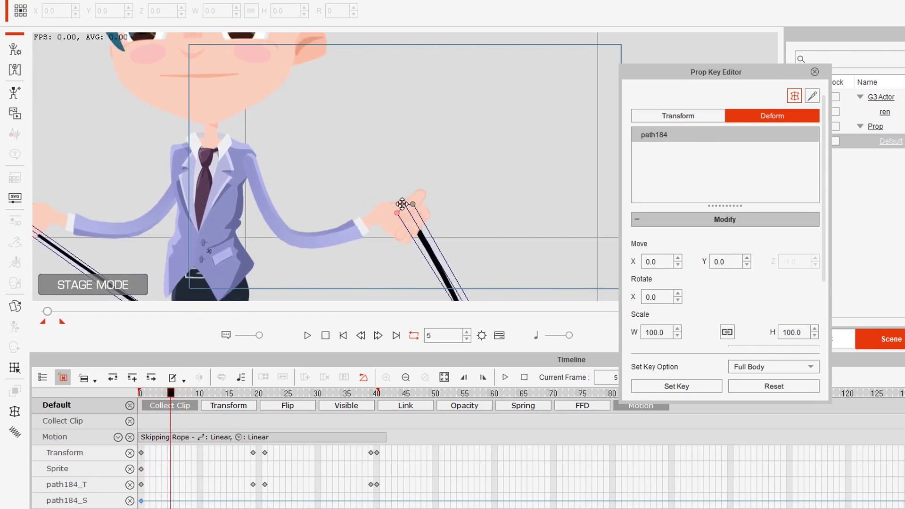
drag(146, 392, 188, 392)
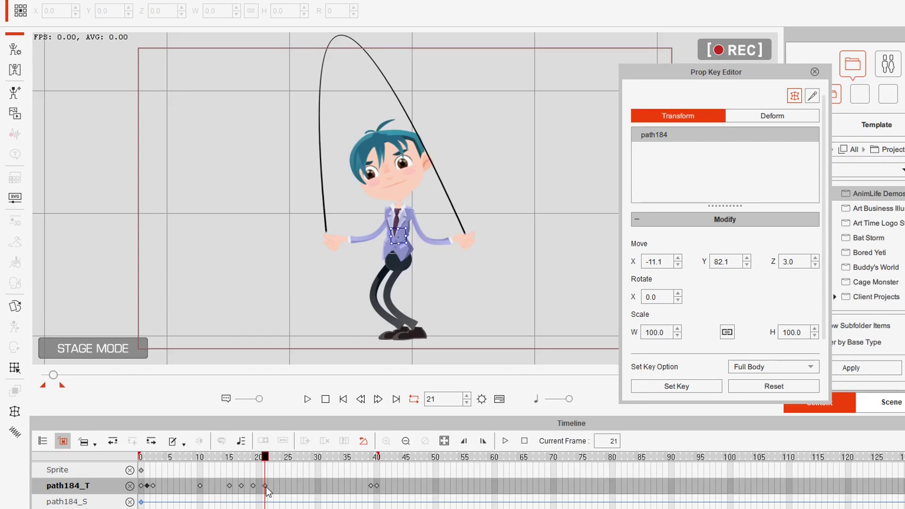
Tilt the whole rope to rotation 355 at frame 21, then start editing the face
click(814, 72)
drag(399, 262, 402, 260)
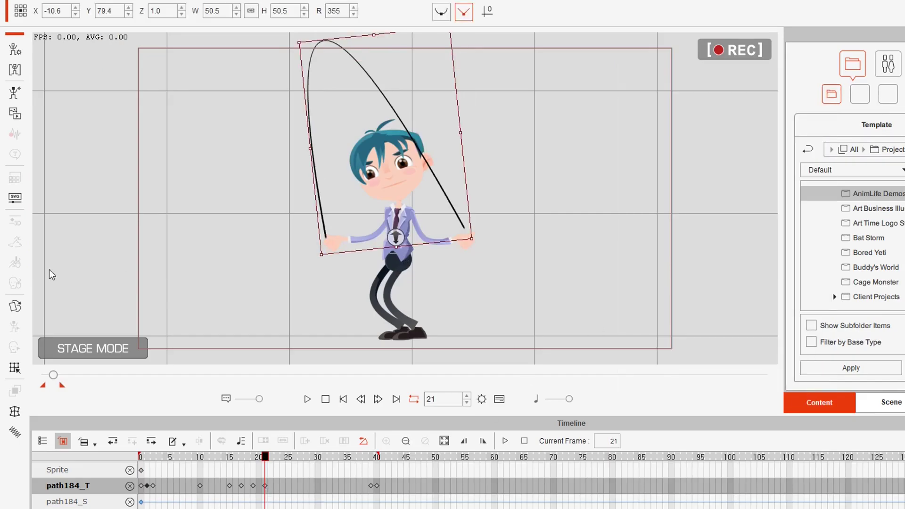
click(16, 306)
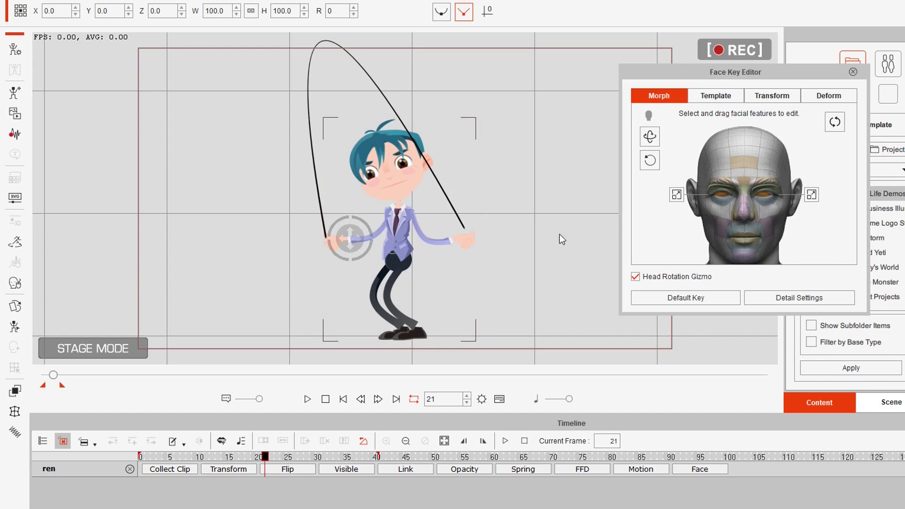
Apply the Sleepy_1 expression from the 08-Others template style and scrub through the frames
click(727, 95)
click(784, 119)
click(765, 194)
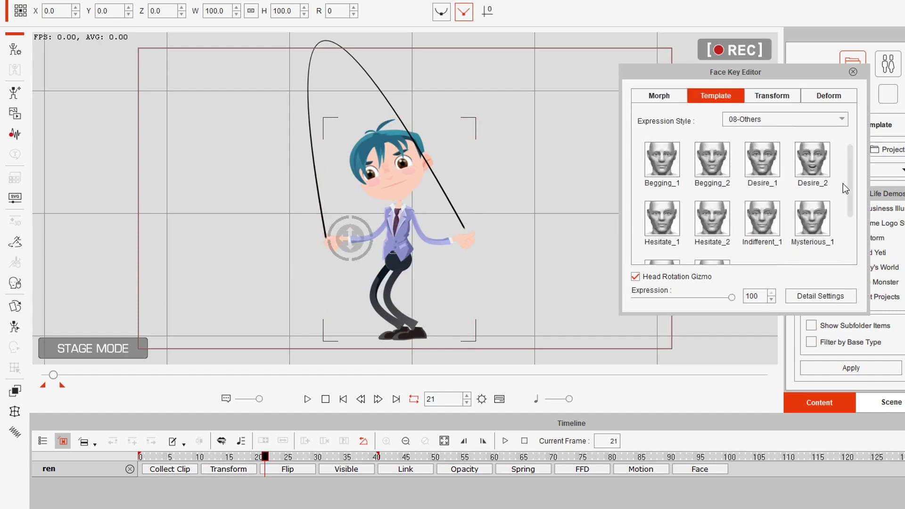
scroll(843, 202, down, 2)
click(664, 236)
drag(262, 455, 388, 456)
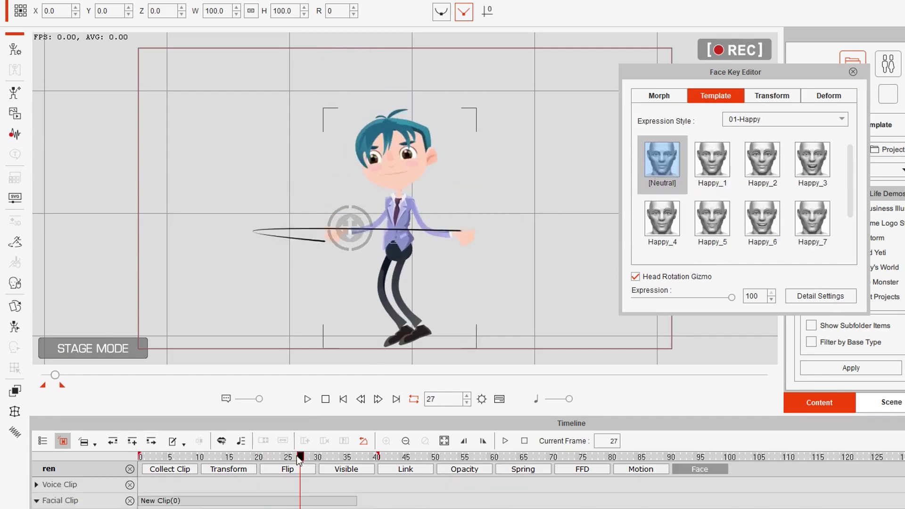
drag(298, 455, 374, 473)
At frame 36, apply the Happy_1 and Happy_2 expressions and play the animation
click(308, 399)
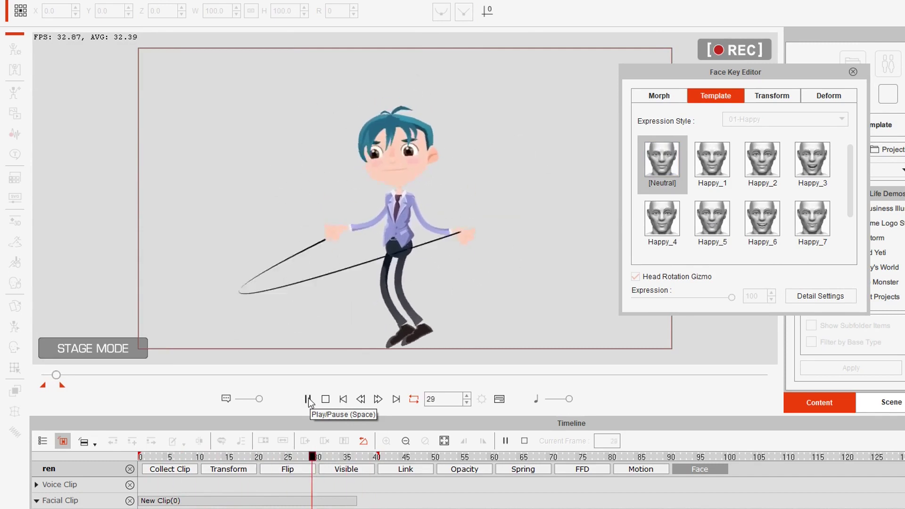
click(308, 399)
click(724, 170)
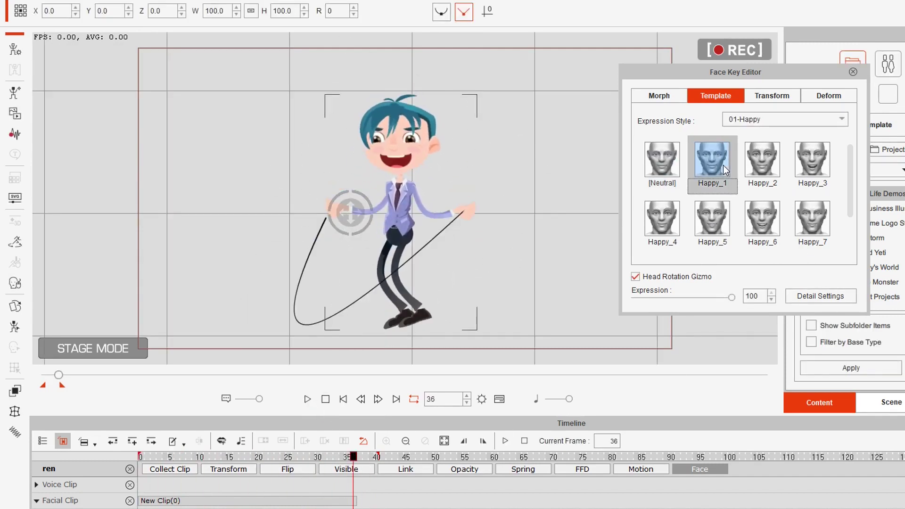
click(759, 166)
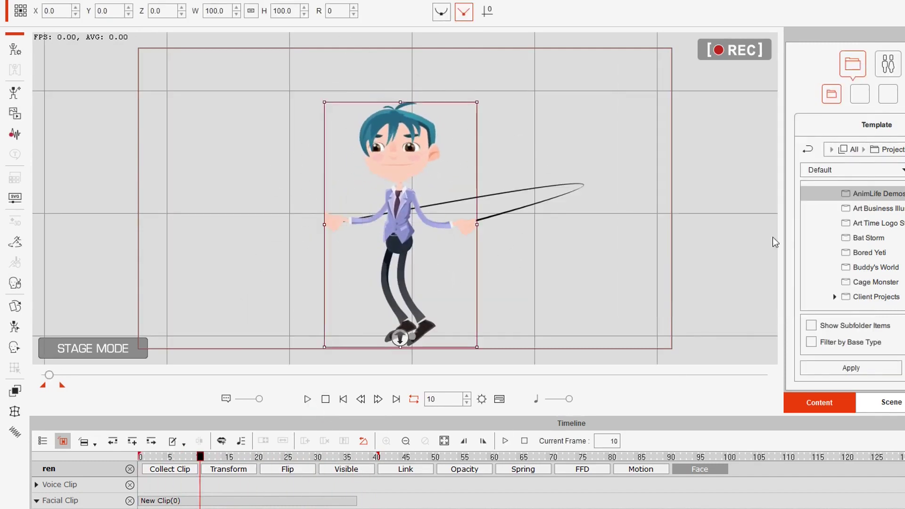
click(309, 397)
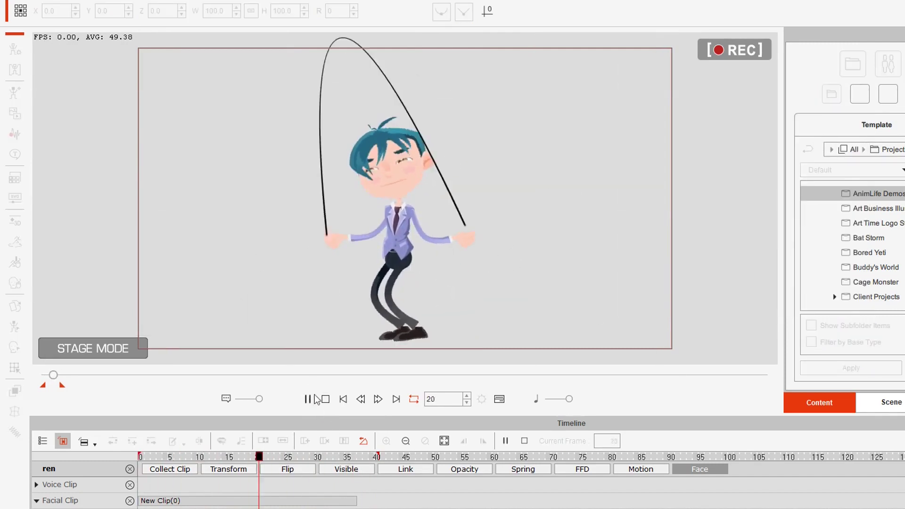